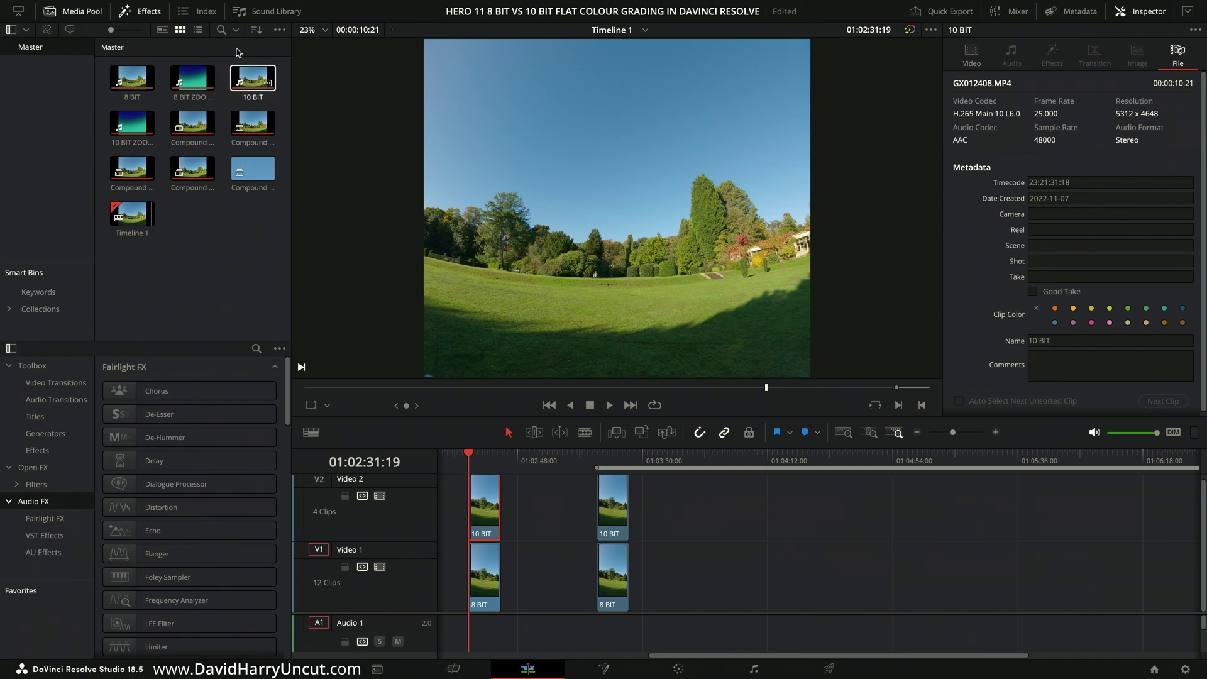
Review the Proxy Handling, Timeline Proxy Resolution and Render Cache options, keeping Full resolution and cache None.
mouse_move(367, 3)
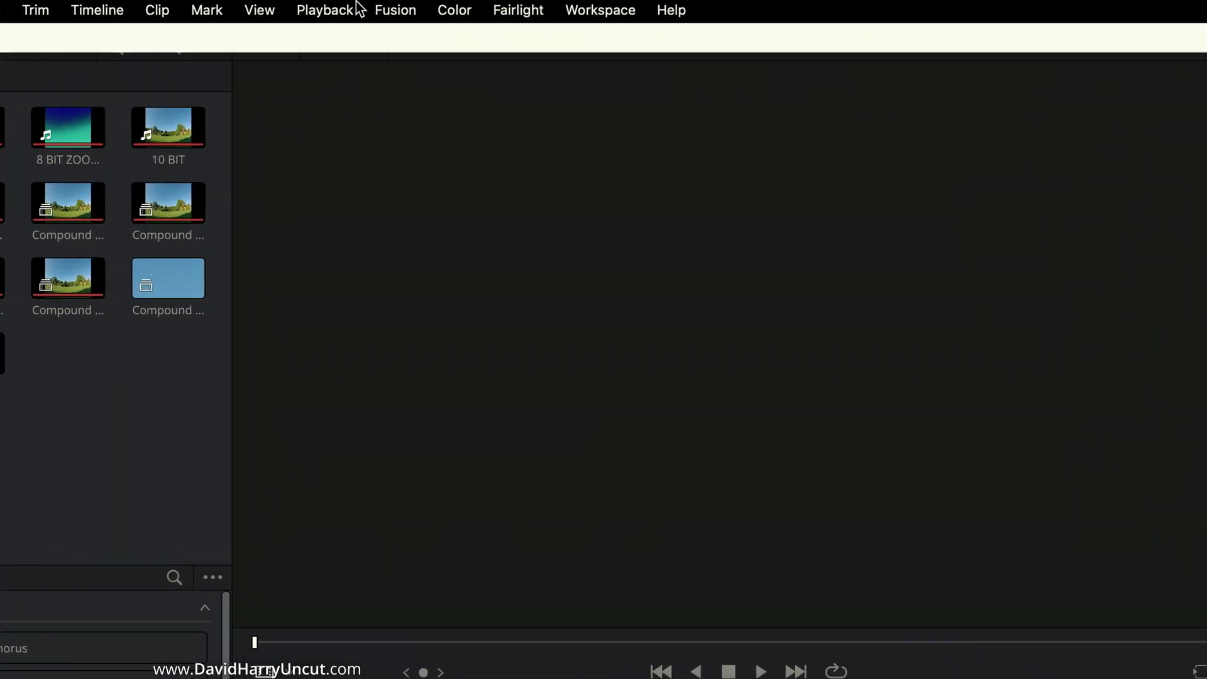
click(322, 9)
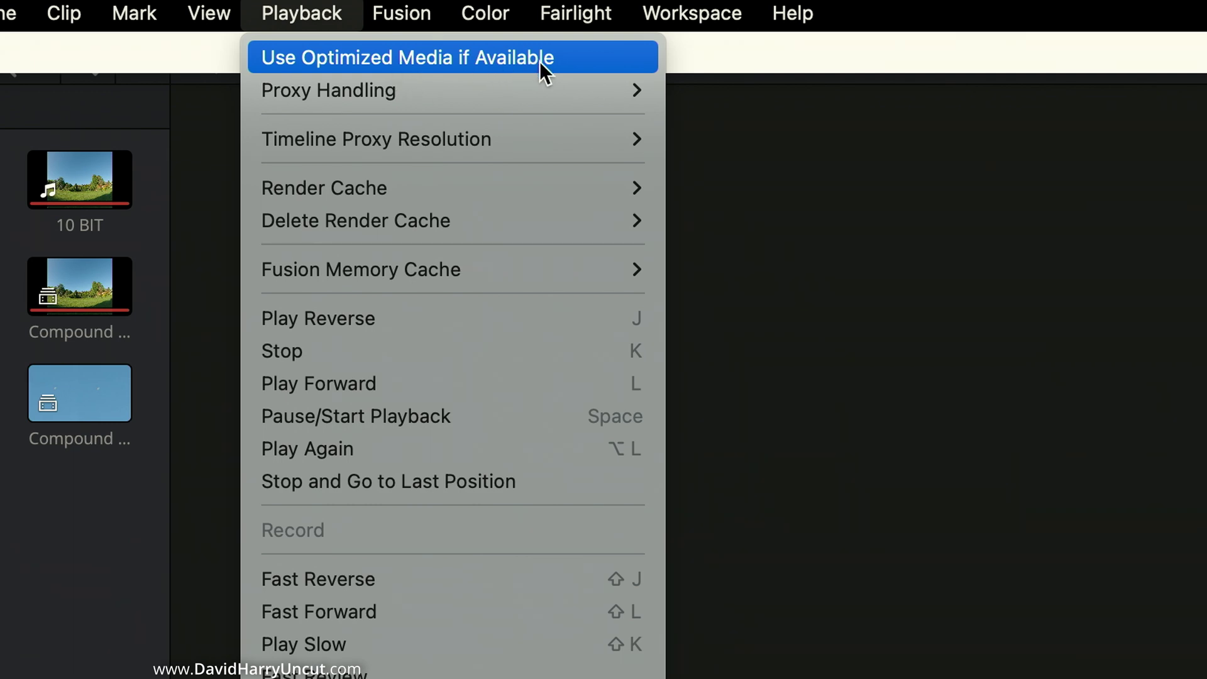
mouse_move(534, 88)
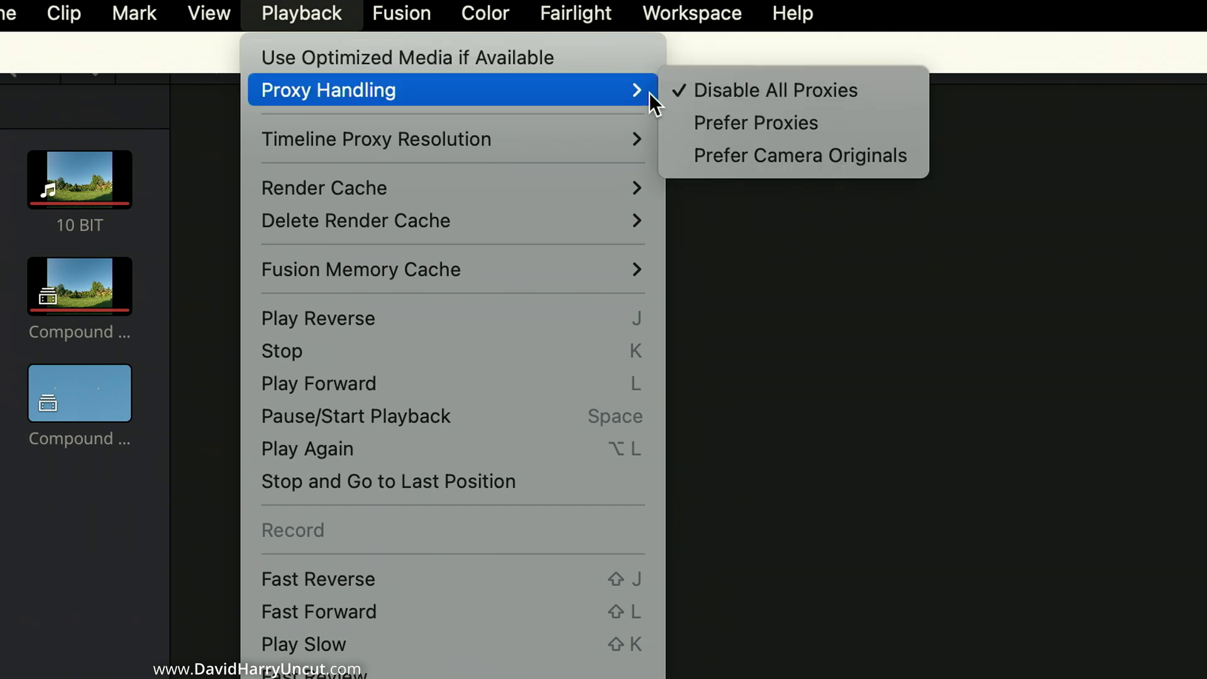
mouse_move(548, 136)
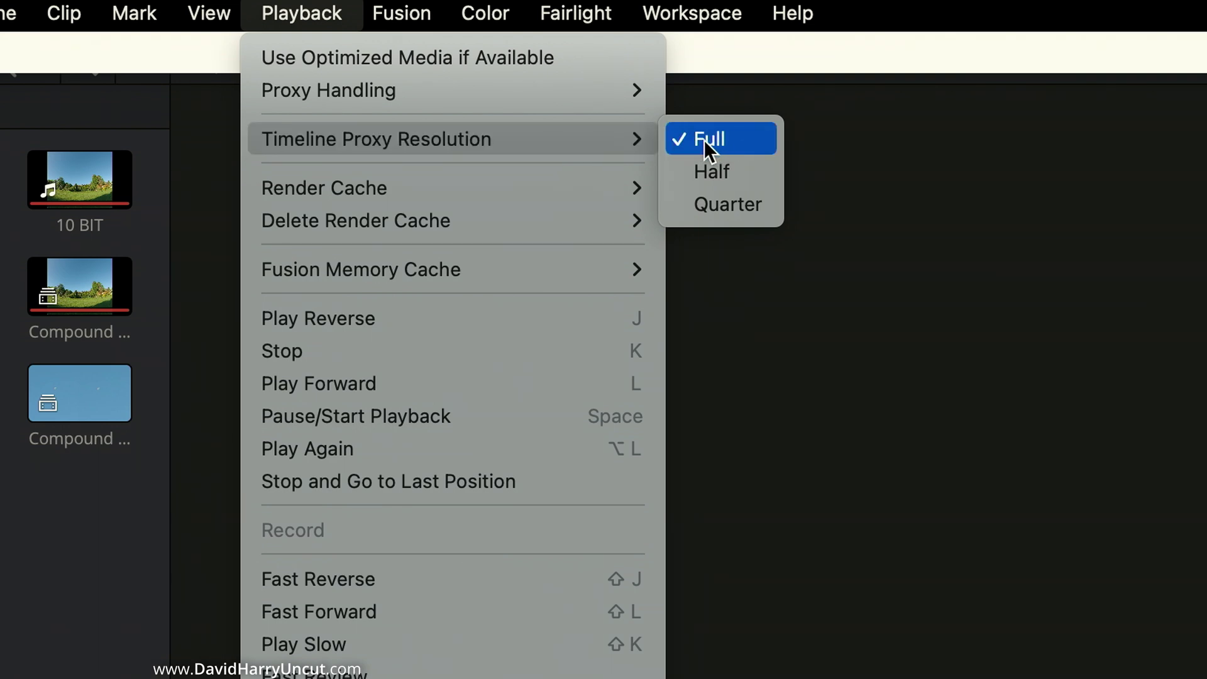
mouse_move(496, 188)
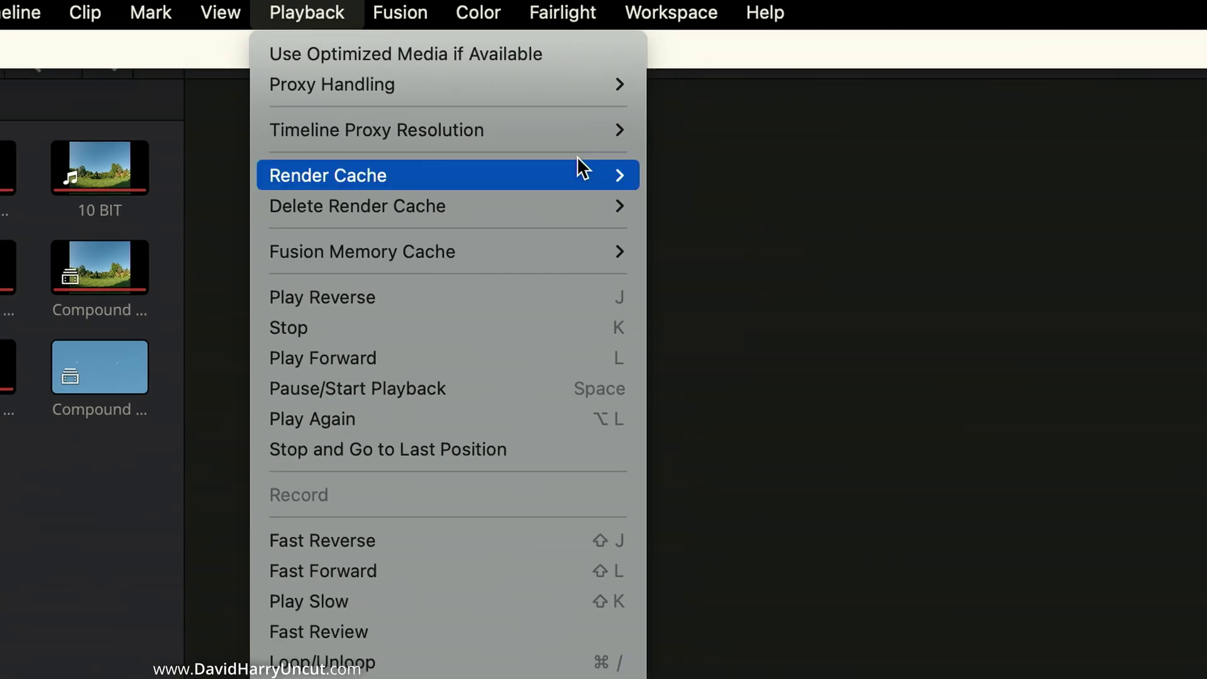
click(1173, 678)
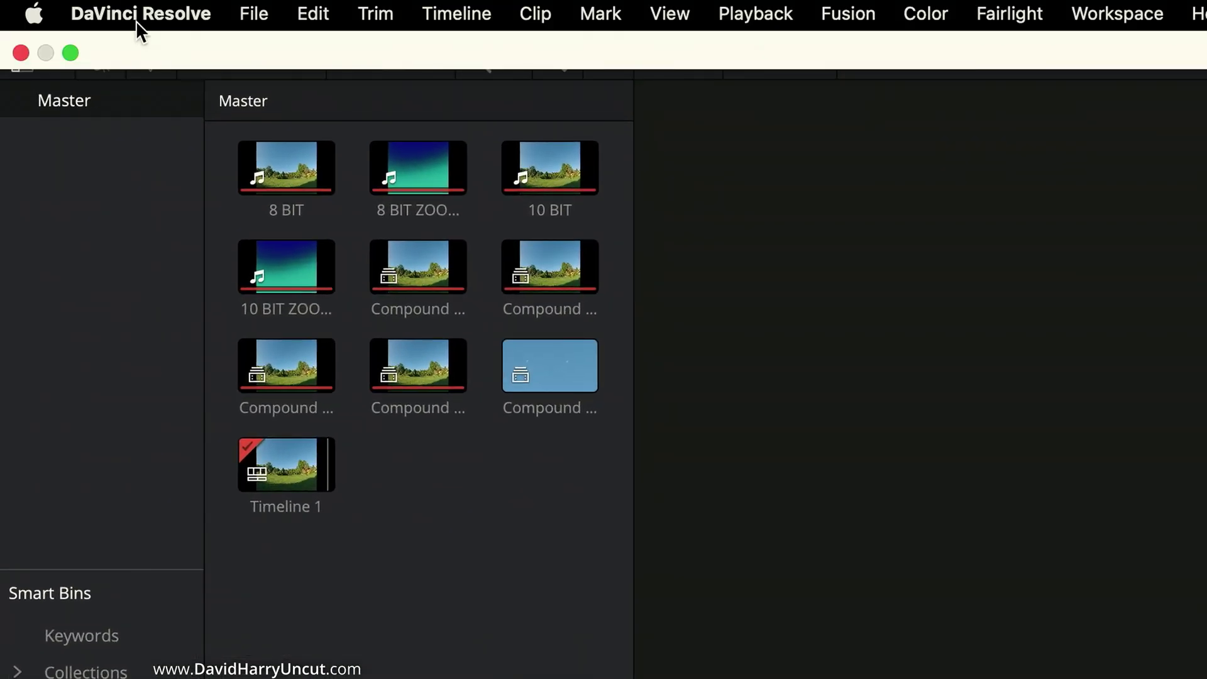
click(136, 18)
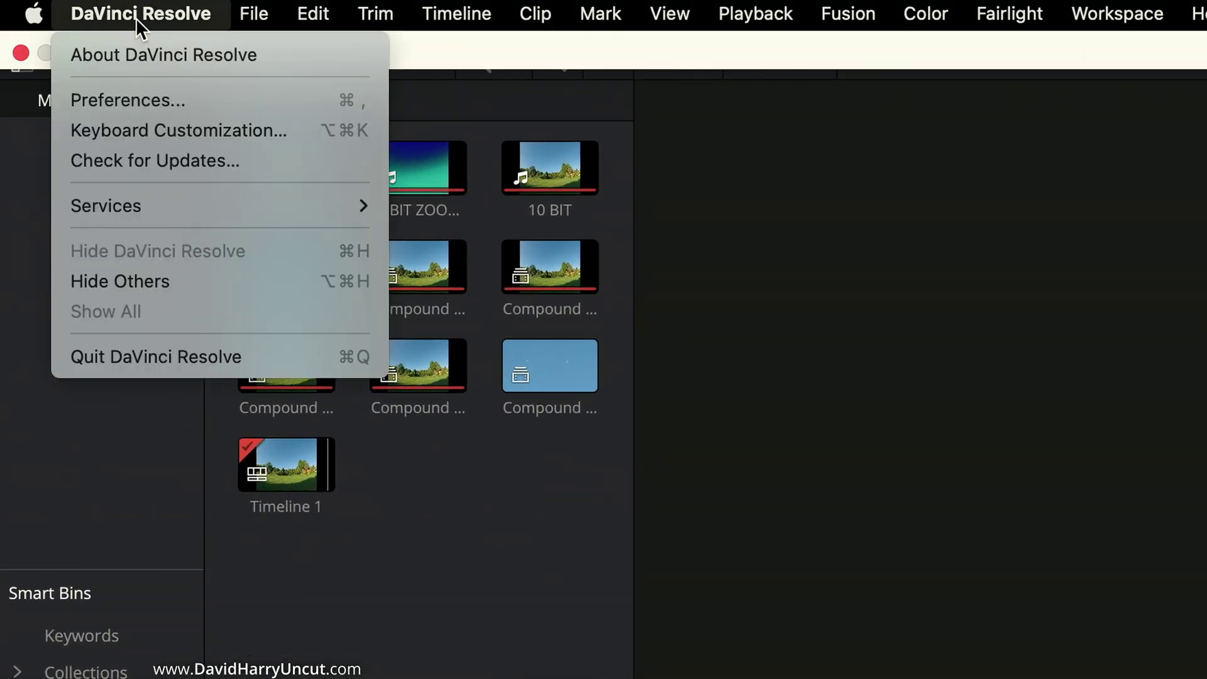
click(139, 99)
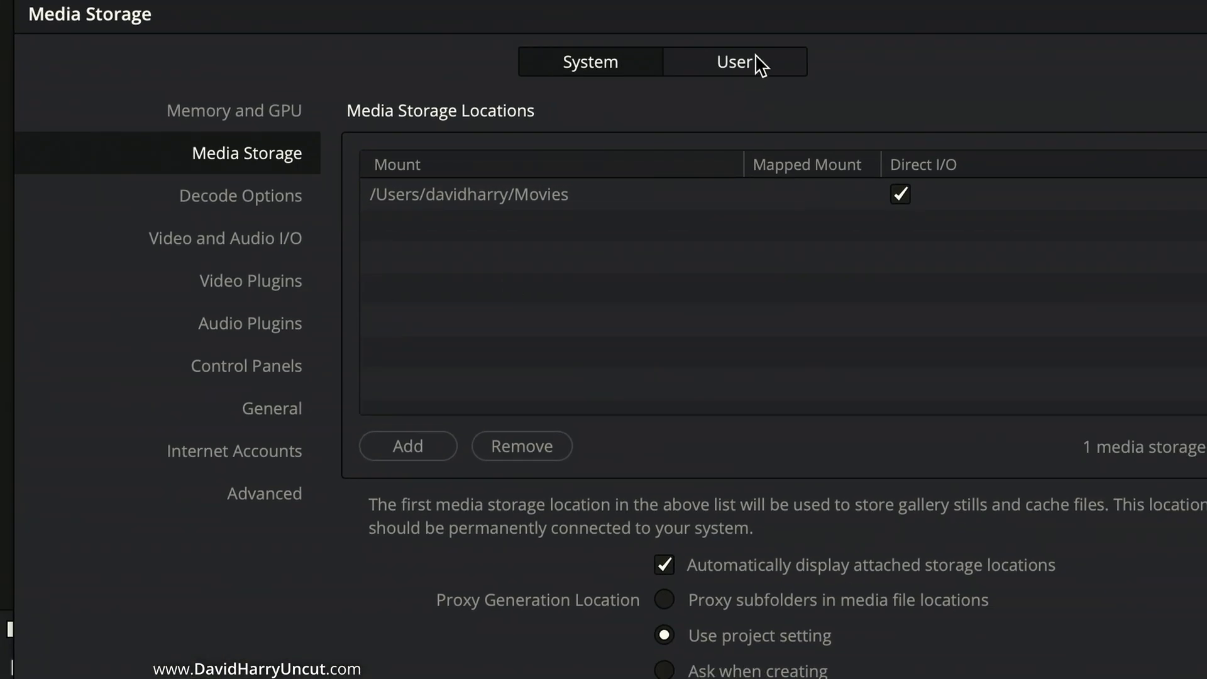
click(747, 65)
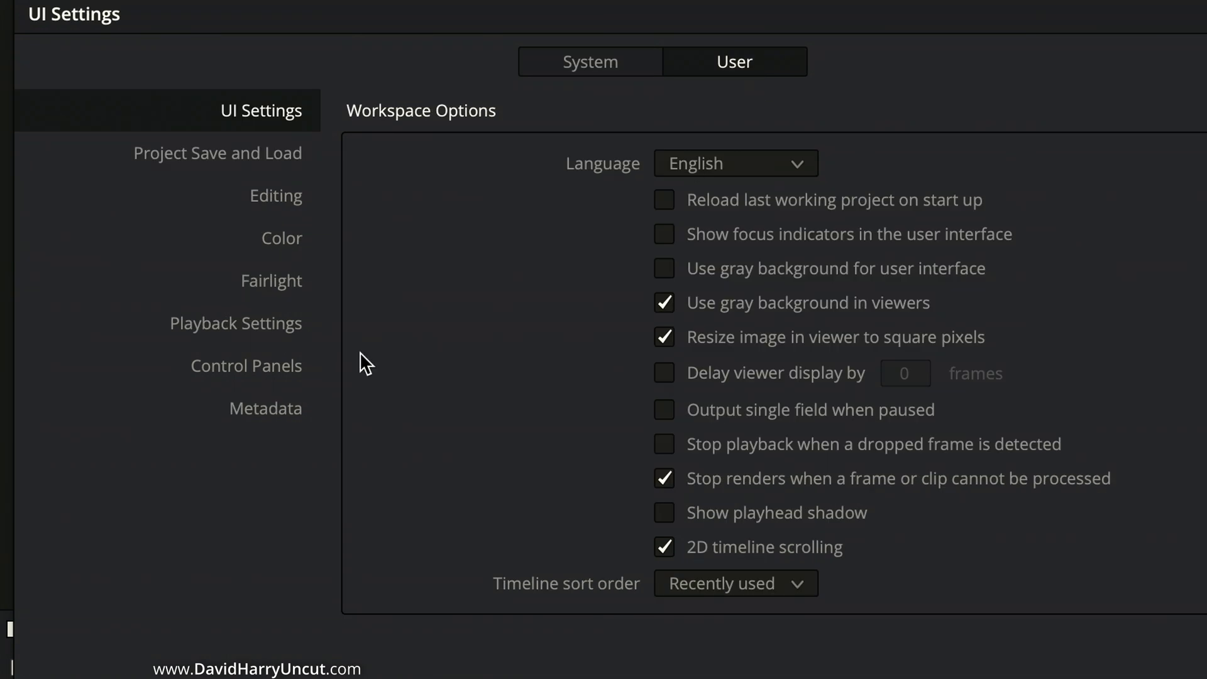
click(274, 319)
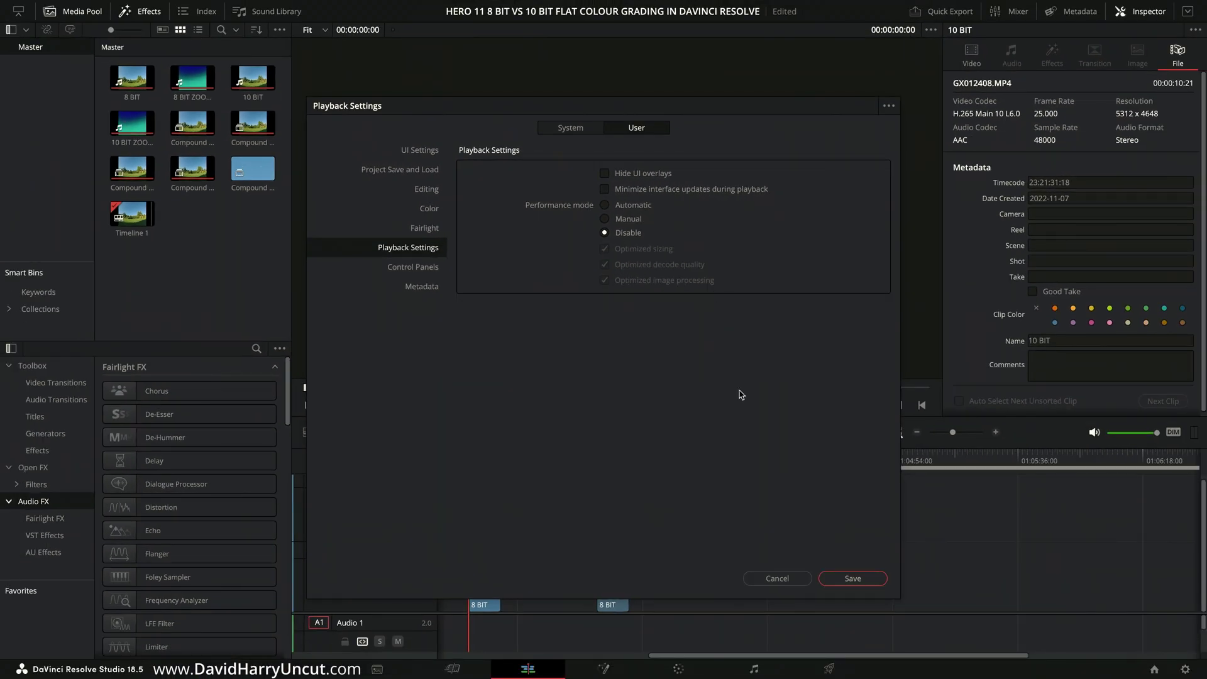
click(783, 578)
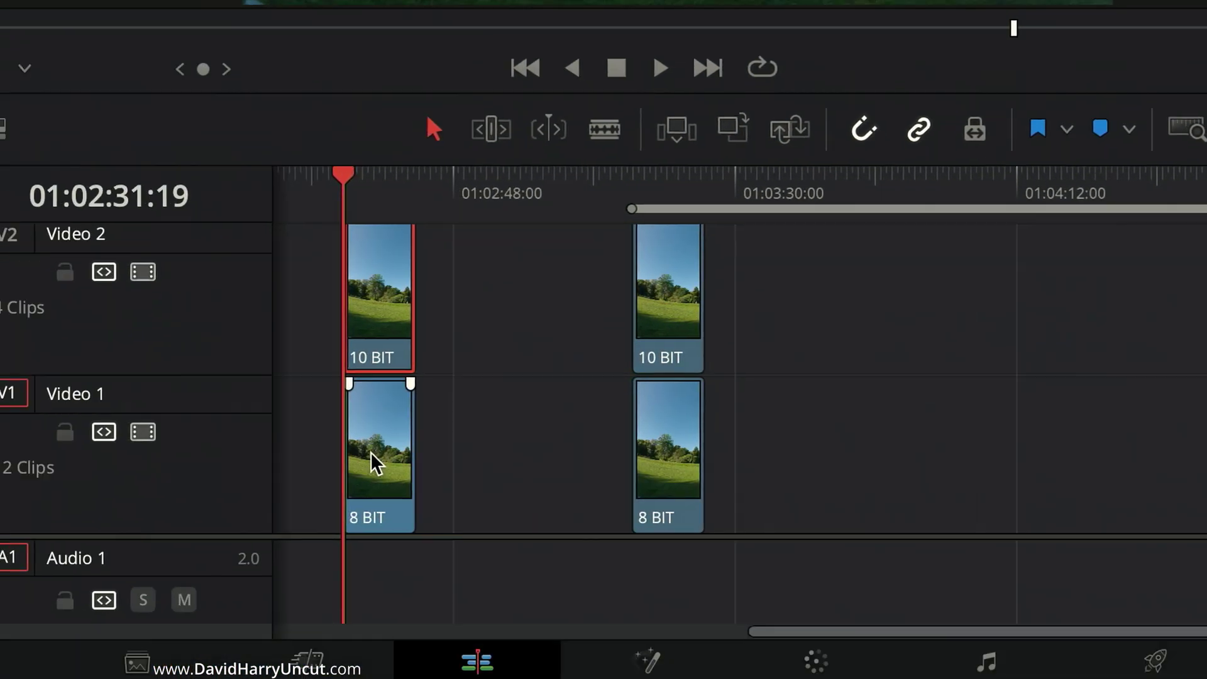
Select the 8 BIT clip on V1 to show its H.265 Main L6.0, 5312 x 4648 details.
click(376, 464)
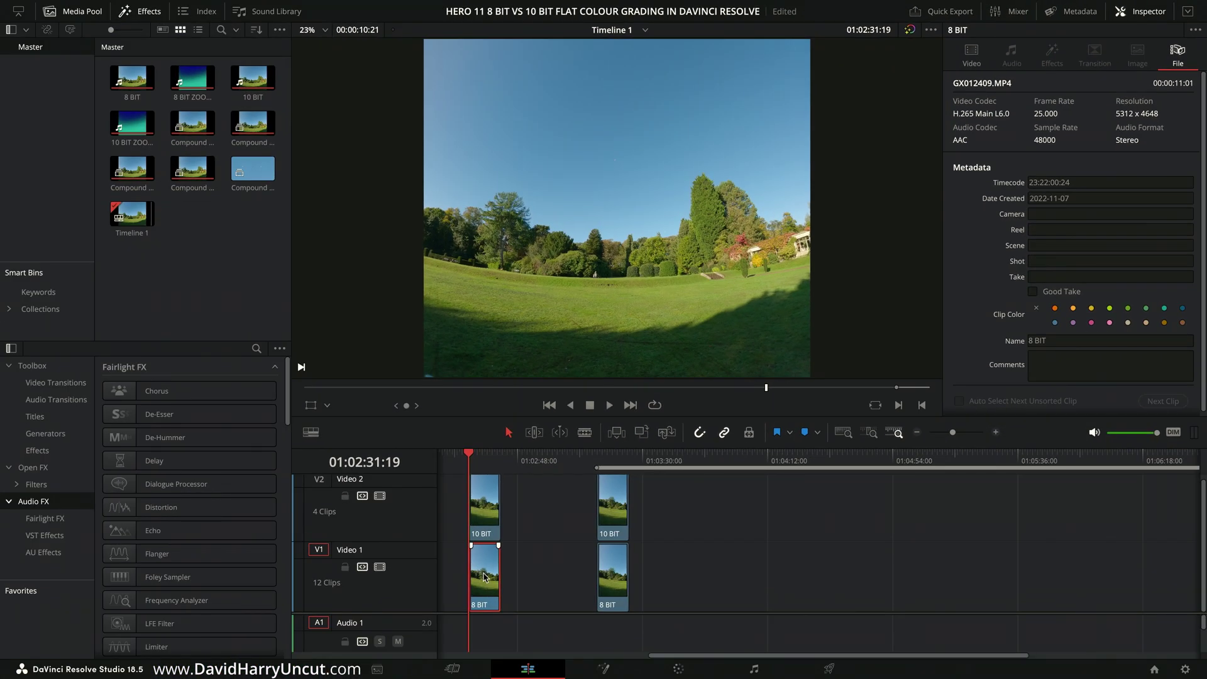
Disable and re-enable the V1 8 BIT track to check the split-screen.
click(379, 567)
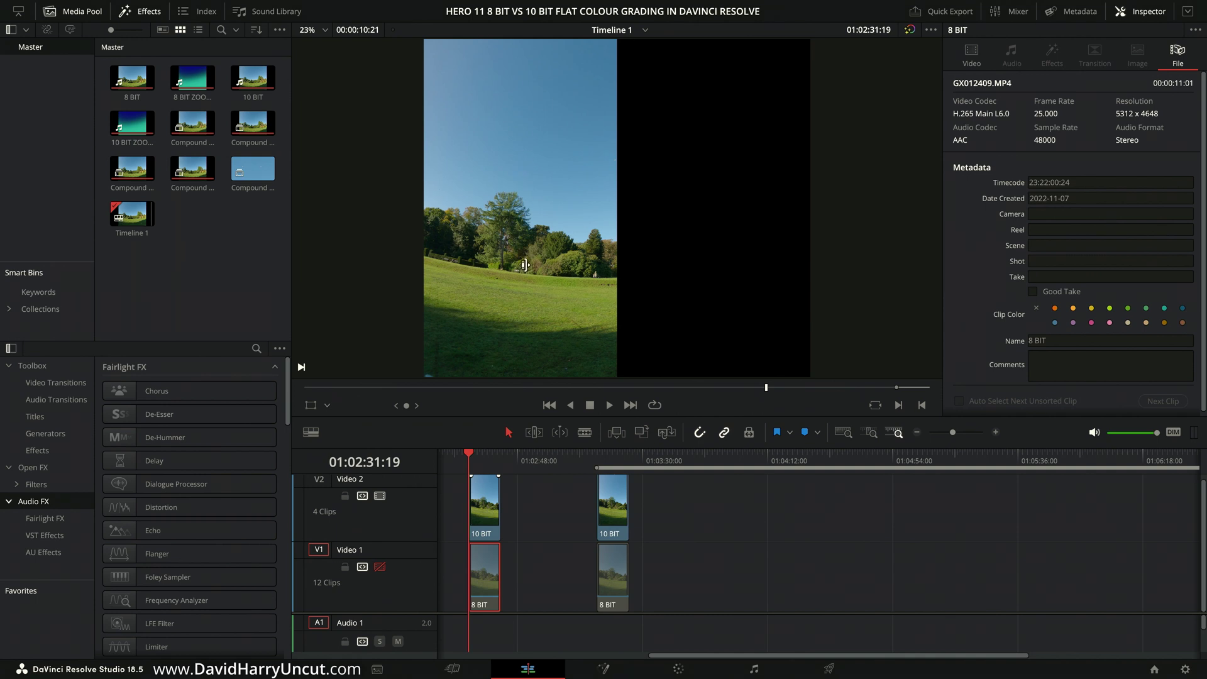
click(380, 567)
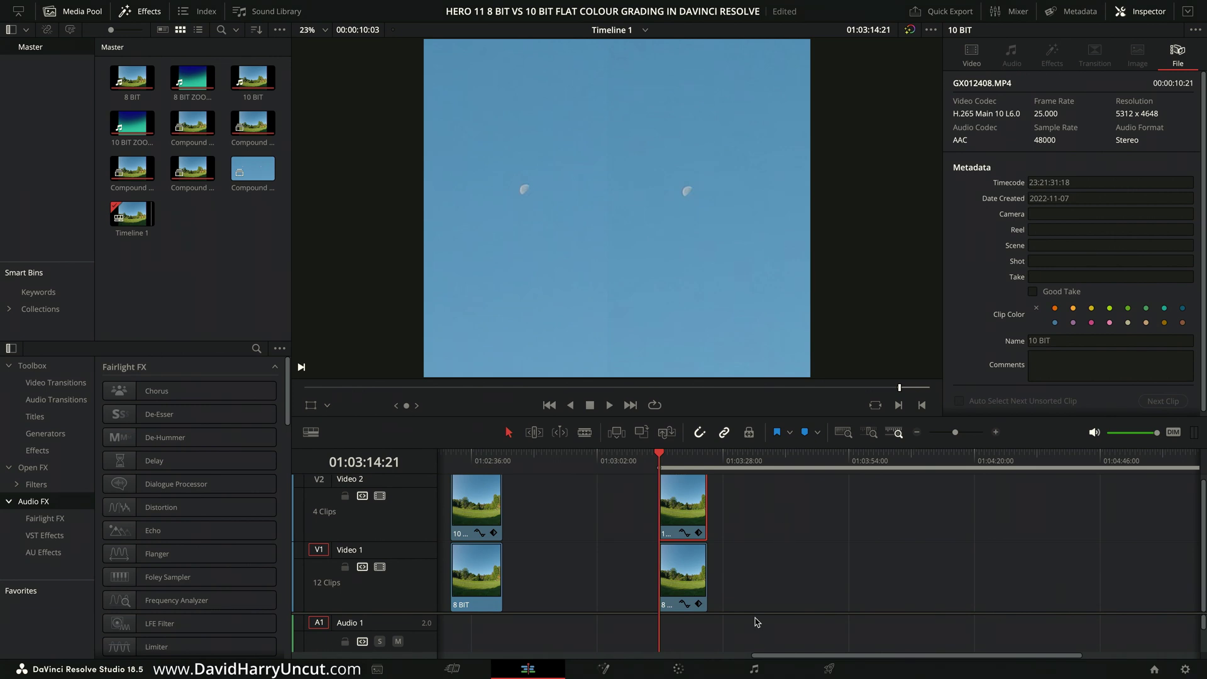
click(701, 589)
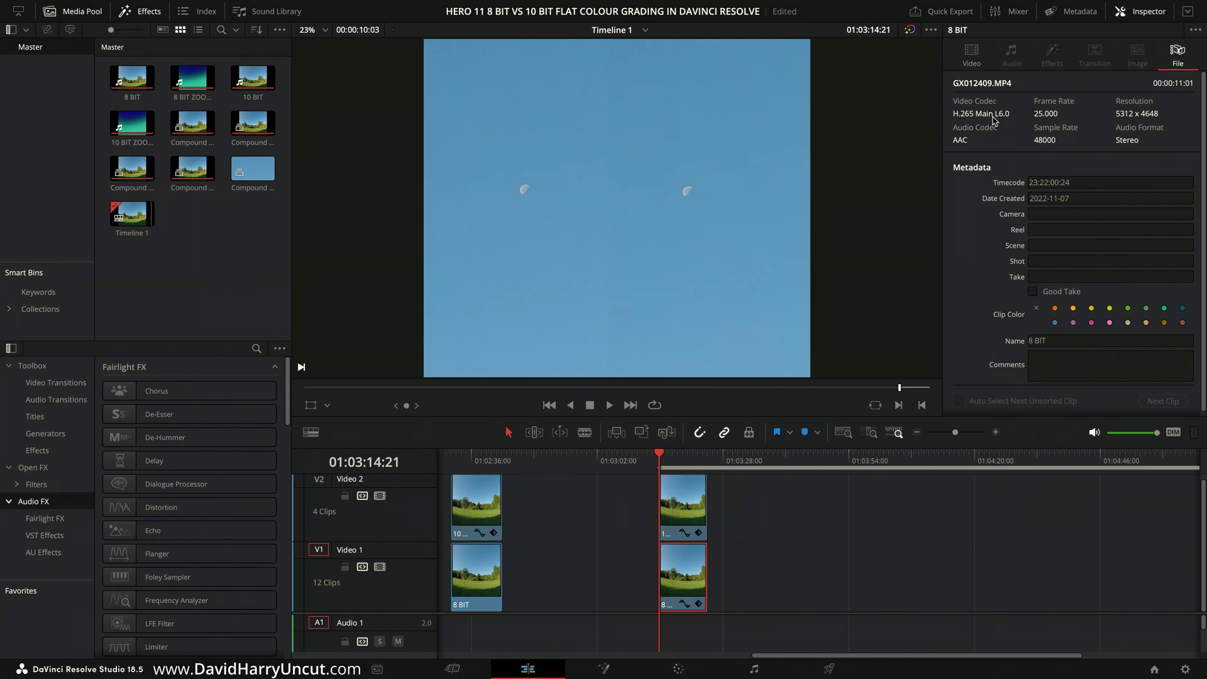
click(380, 567)
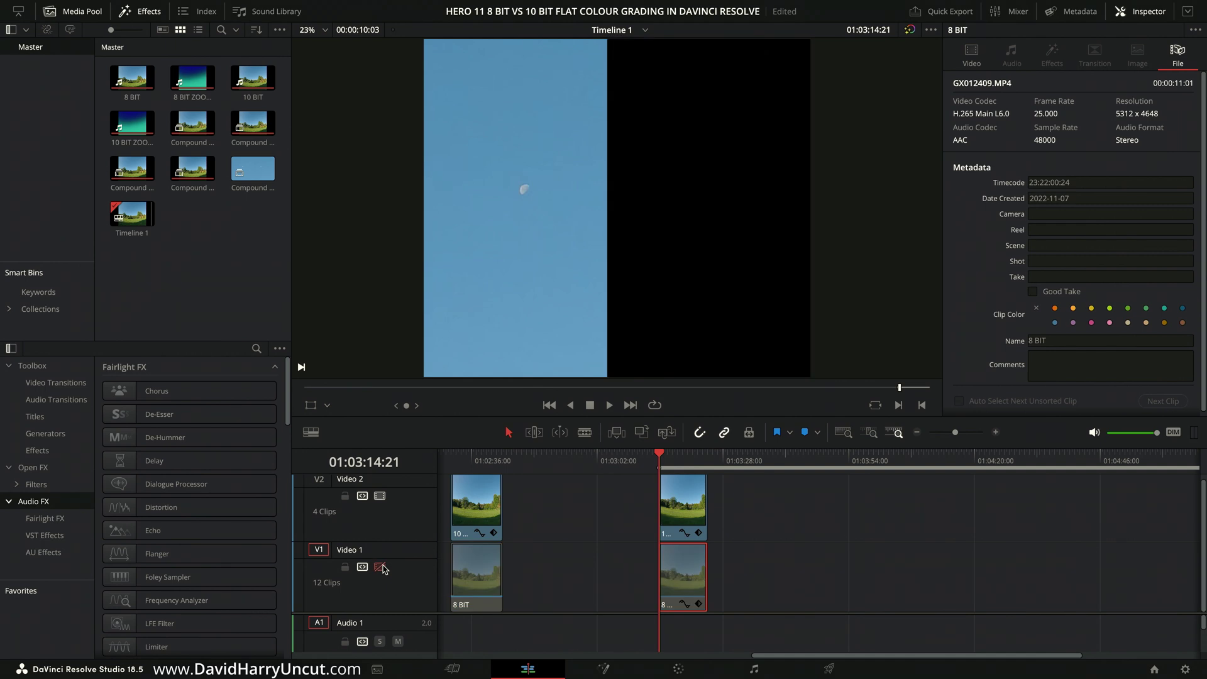
click(380, 567)
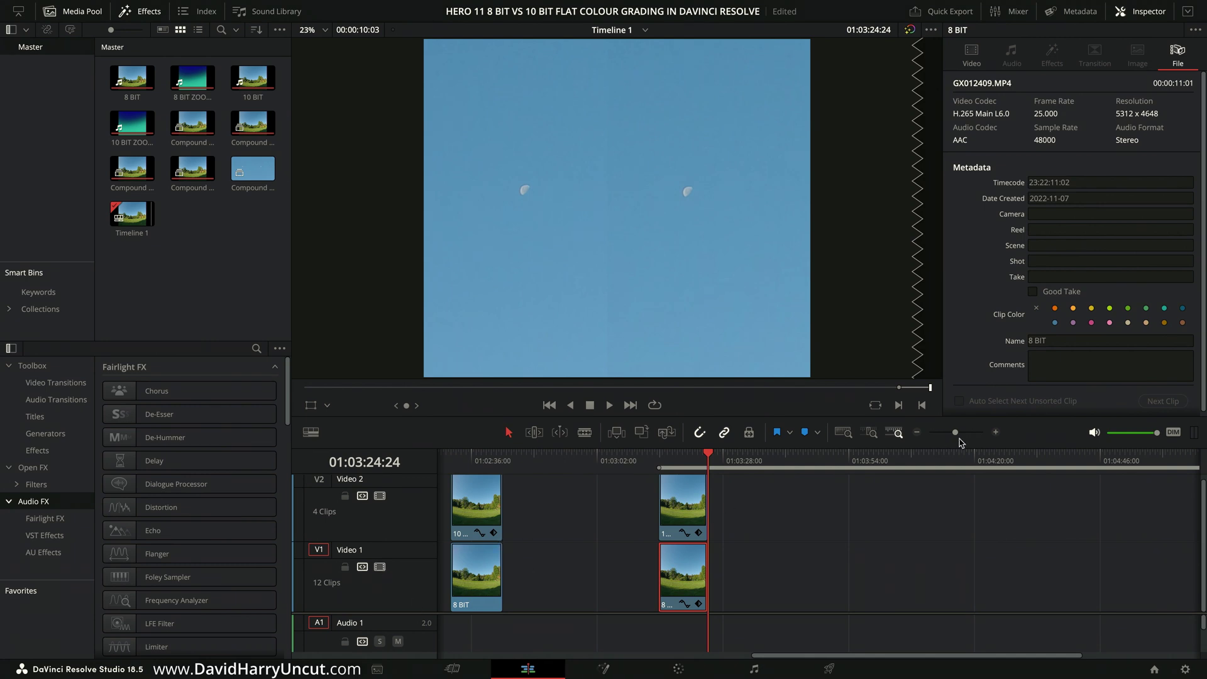
Zoom into the timeline and step frame by frame to check the clip's last frame.
drag(955, 432, 965, 438)
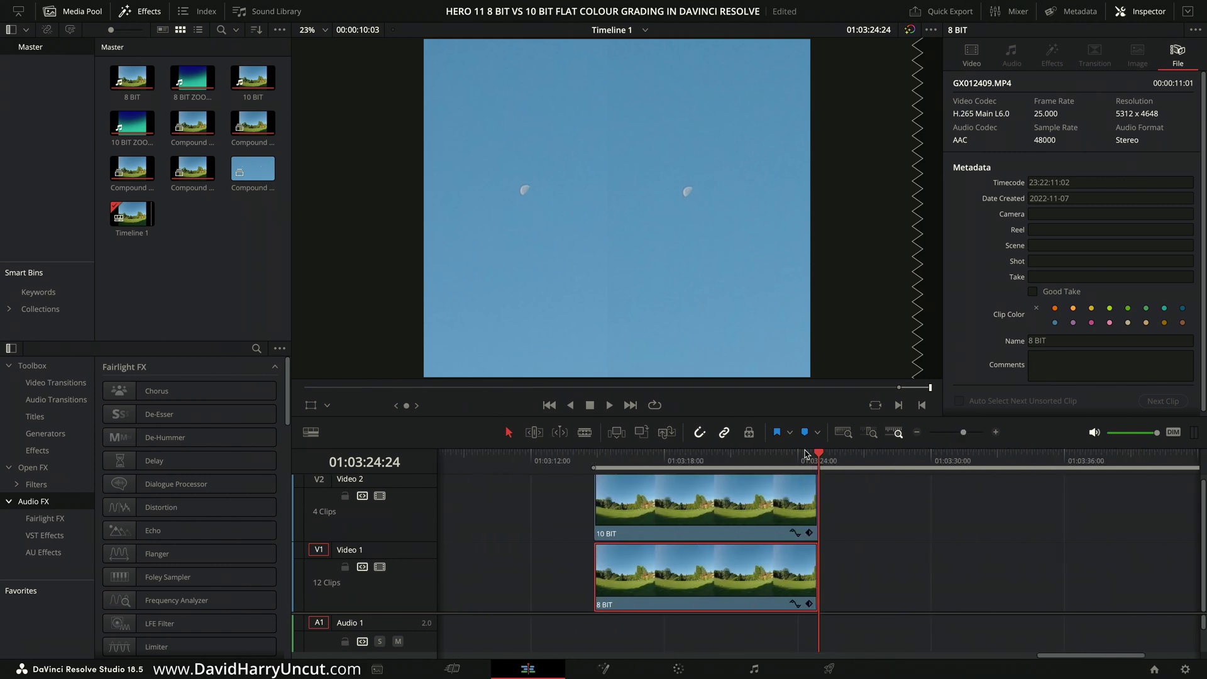
drag(787, 462, 806, 473)
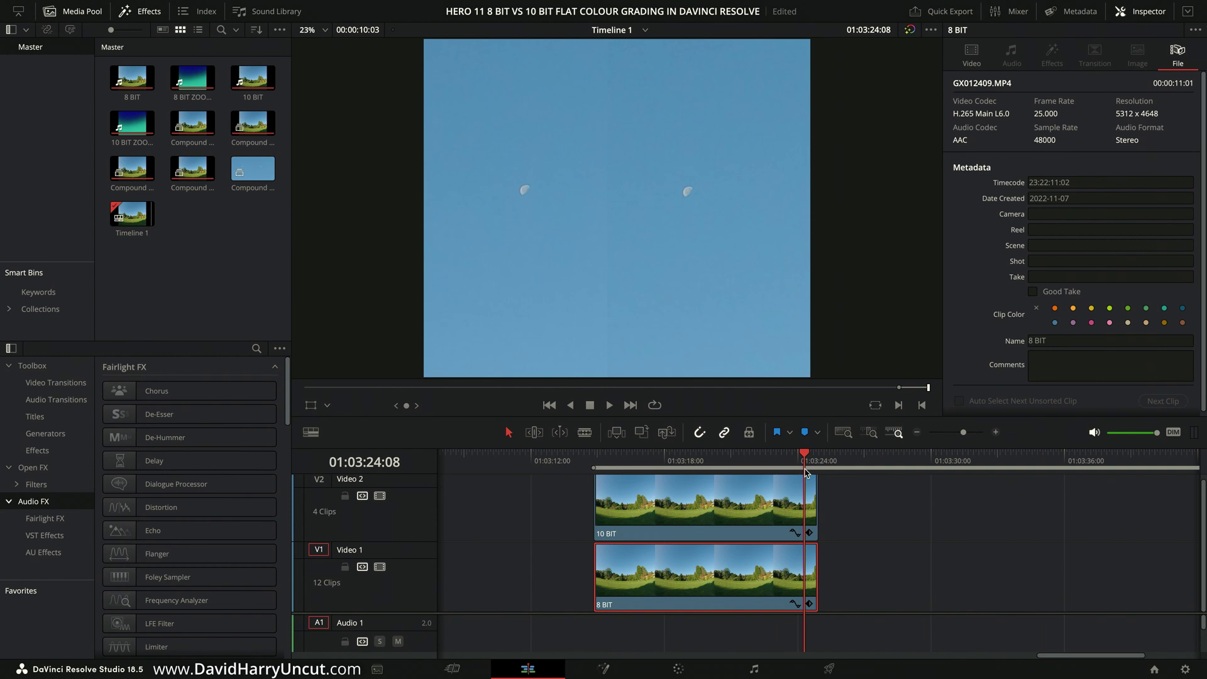
key(Right)
key(Right)
key(Right)
key(Right)
key(Right)
key(Right)
key(Right)
key(Right)
key(Right)
key(Right)
key(Right)
key(Right)
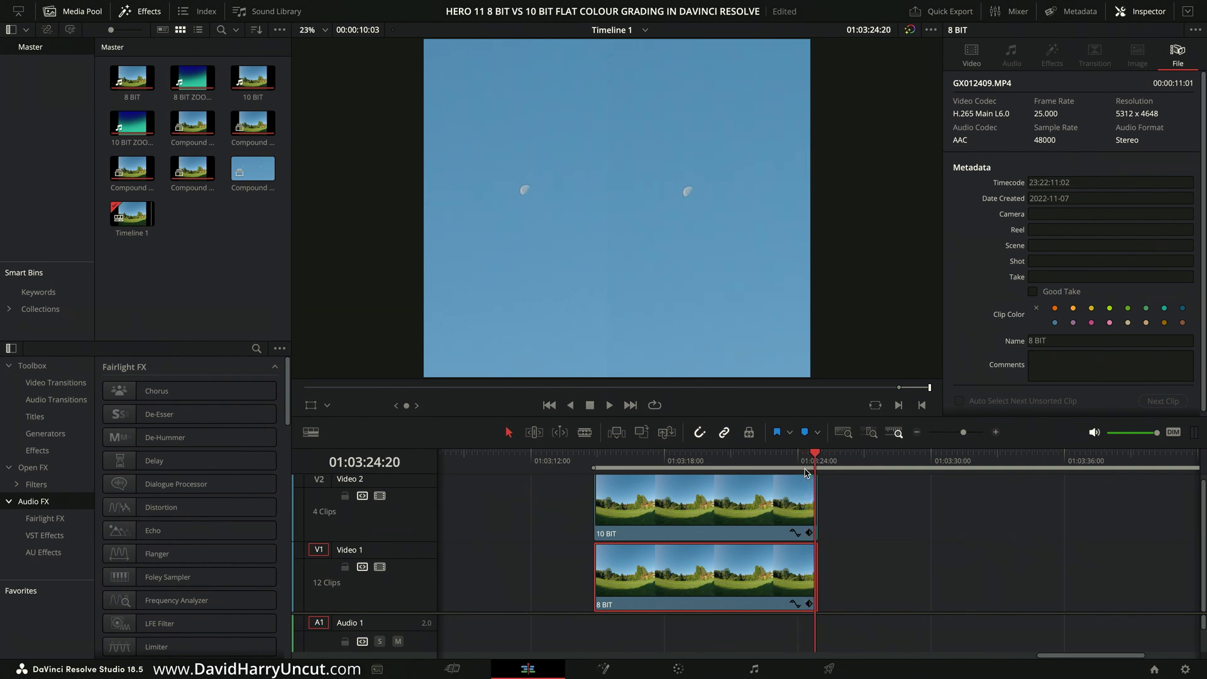
key(Right)
key(Right)
key(Right)
key(Right)
key(Right)
key(Left)
key(Left)
key(Left)
key(Left)
key(Left)
key(Left)
key(Left)
key(Left)
key(Left)
key(Left)
key(Left)
key(Left)
key(Left)
key(Left)
key(Left)
key(Left)
key(Left)
key(Left)
key(Left)
key(Left)
key(Left)
key(Left)
key(Left)
key(Left)
key(Left)
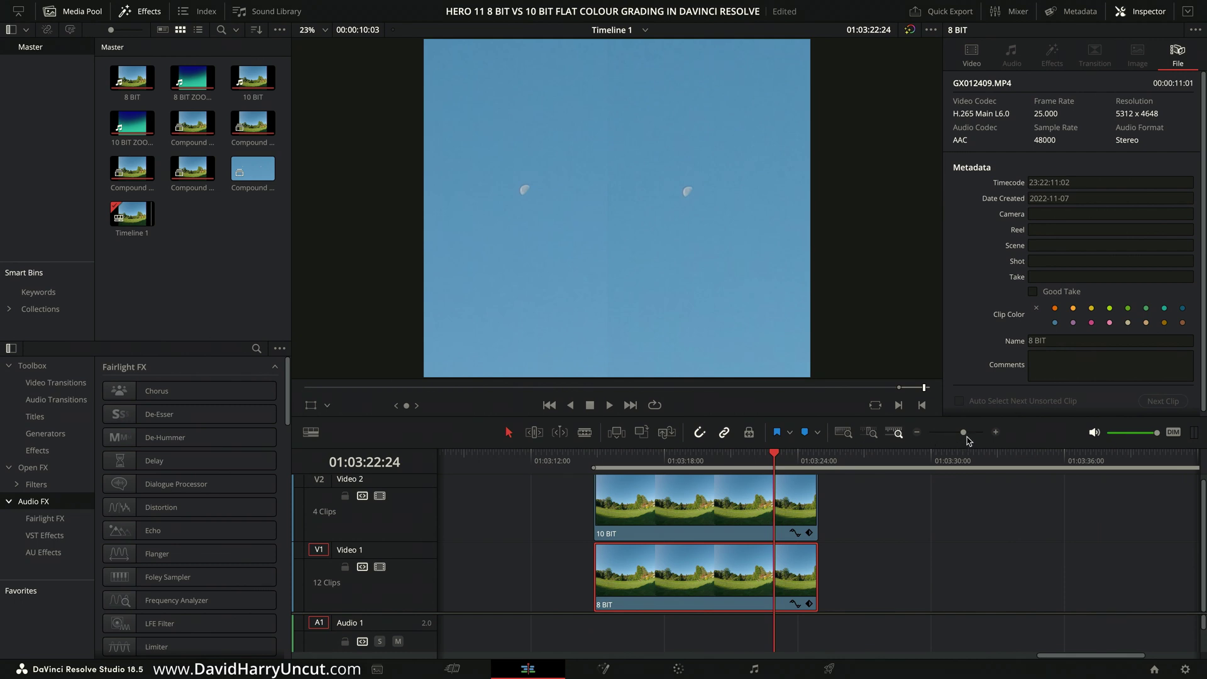
Zoom back out and marquee-select the first 10 BIT and 8 BIT clip pair.
drag(964, 435, 960, 440)
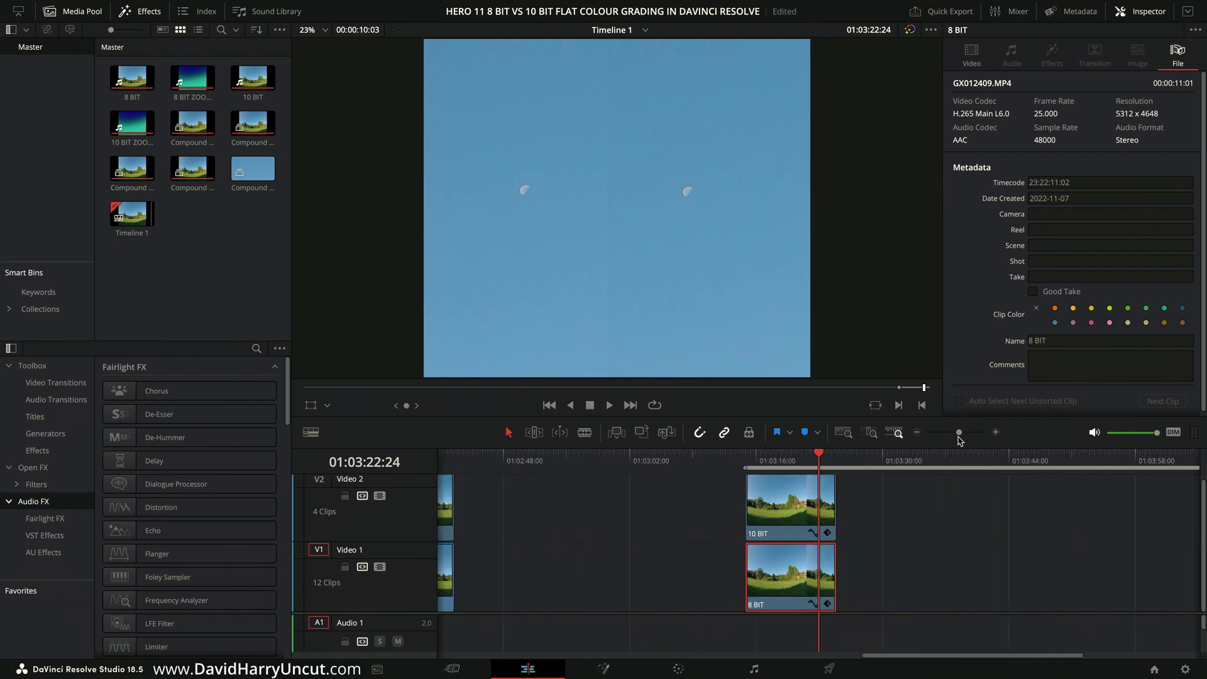
drag(896, 660, 855, 663)
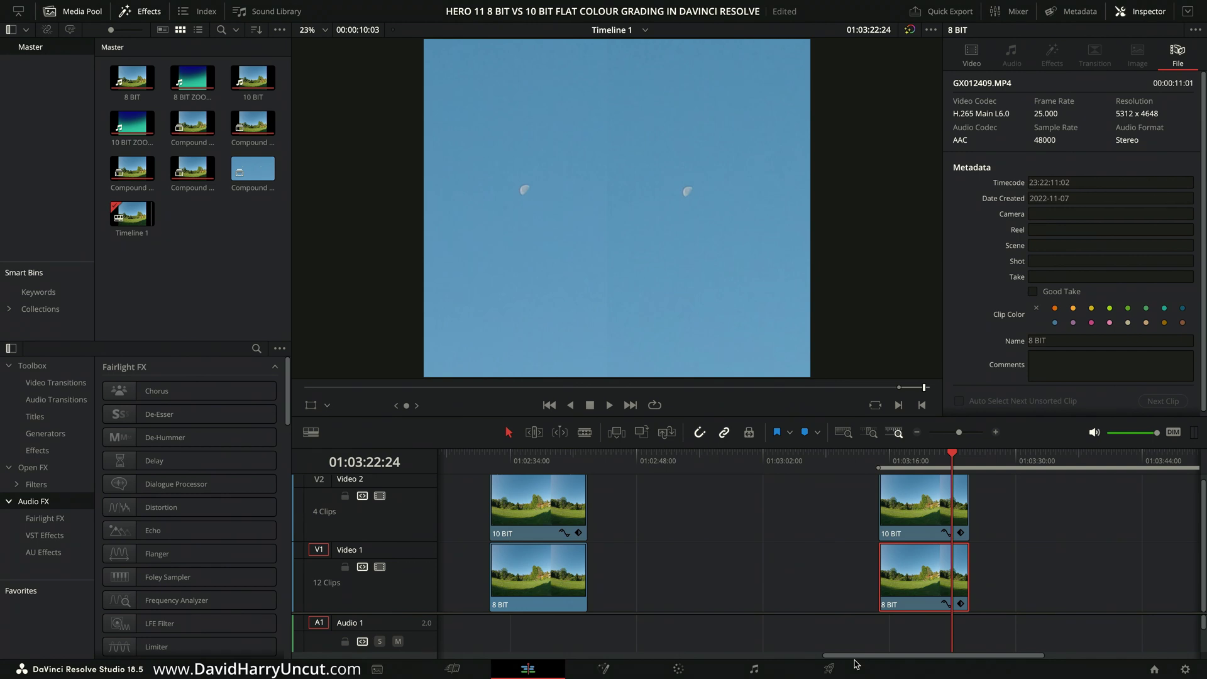
drag(638, 500, 536, 574)
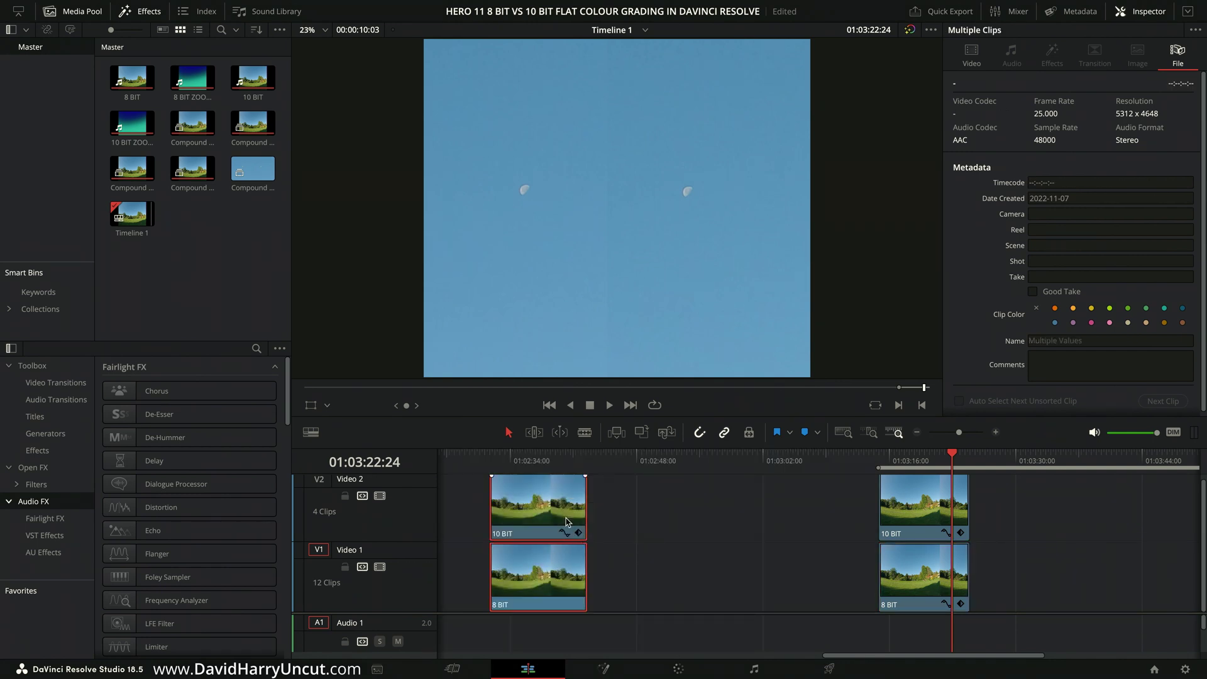
Paste a copy of the clip pair after the original and combine it into a compound clip.
click(614, 470)
key(i)
key(super+v)
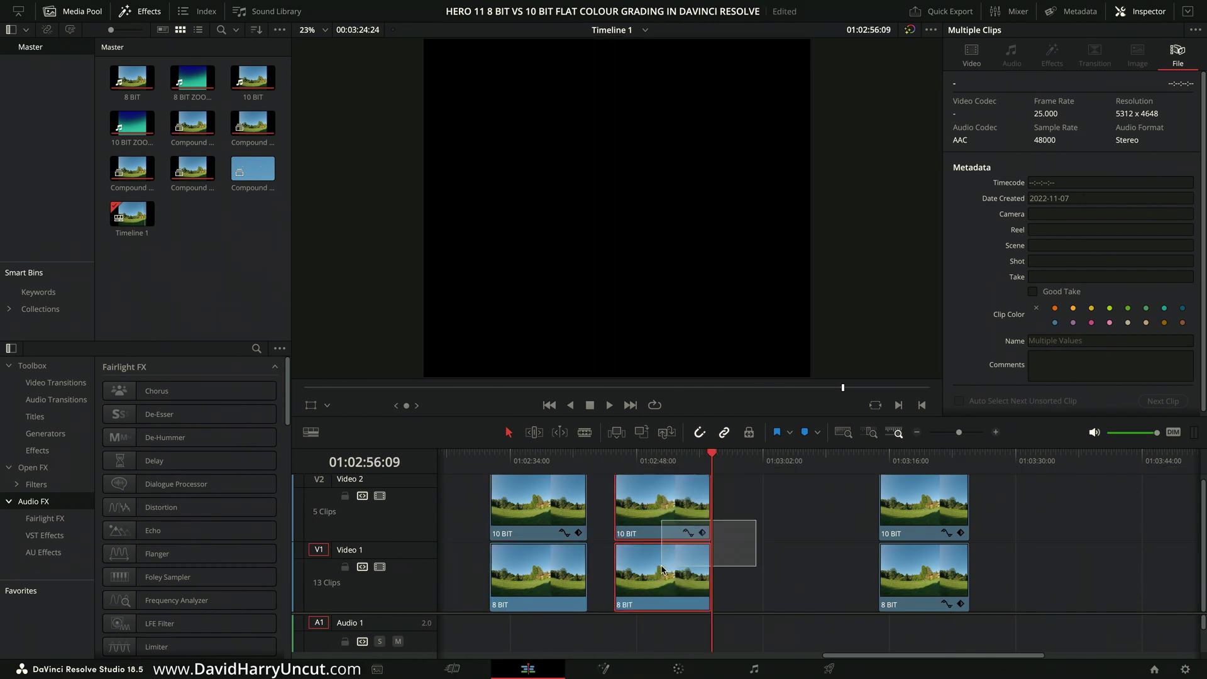
right_click(667, 516)
click(721, 76)
click(682, 378)
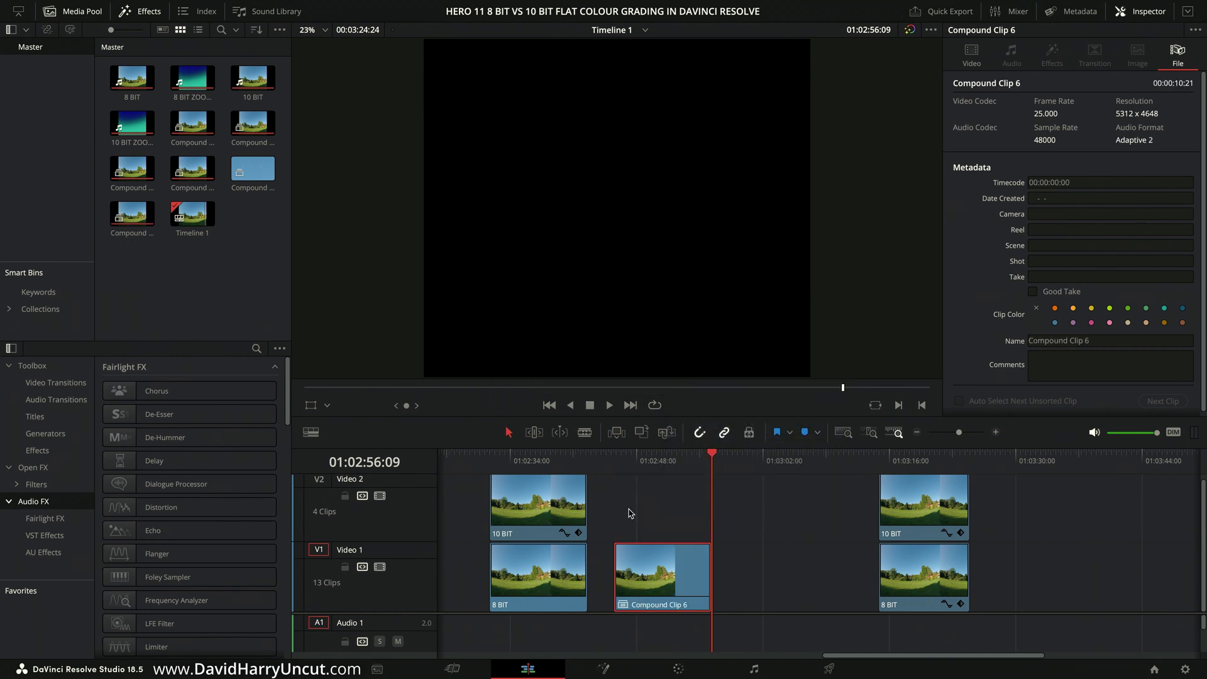
Scrub through the new compound clip, then bring it onto the Color page.
click(642, 454)
drag(641, 455, 653, 455)
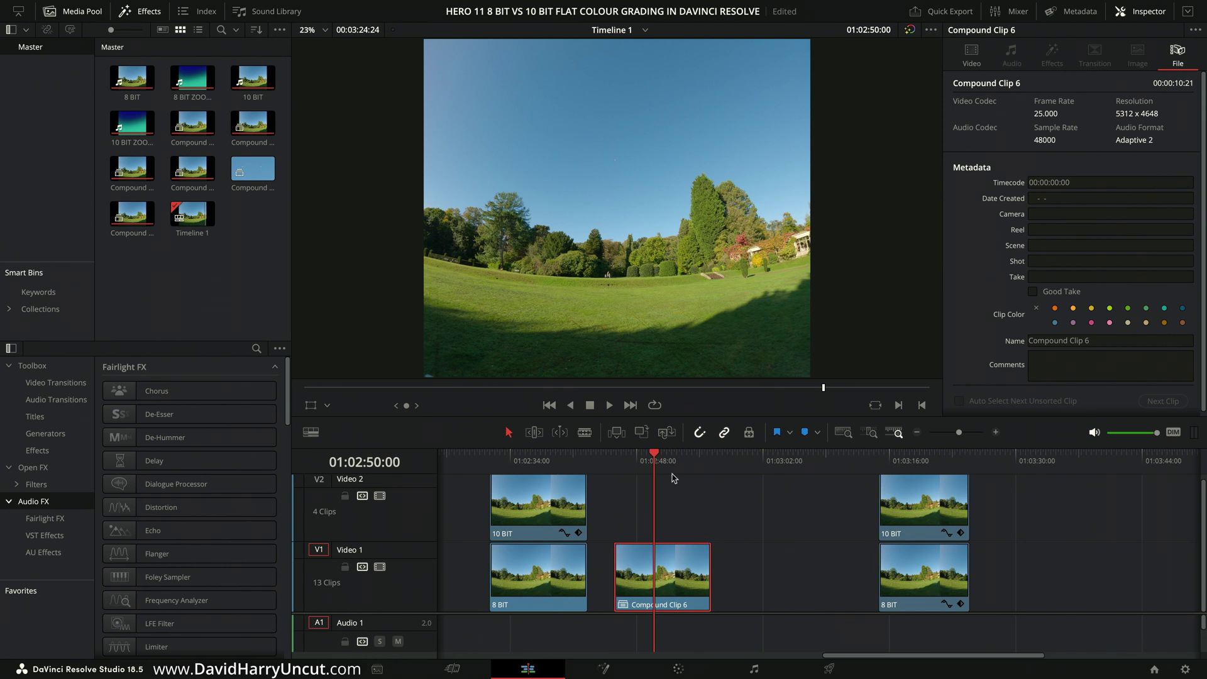
click(641, 462)
drag(641, 463, 695, 489)
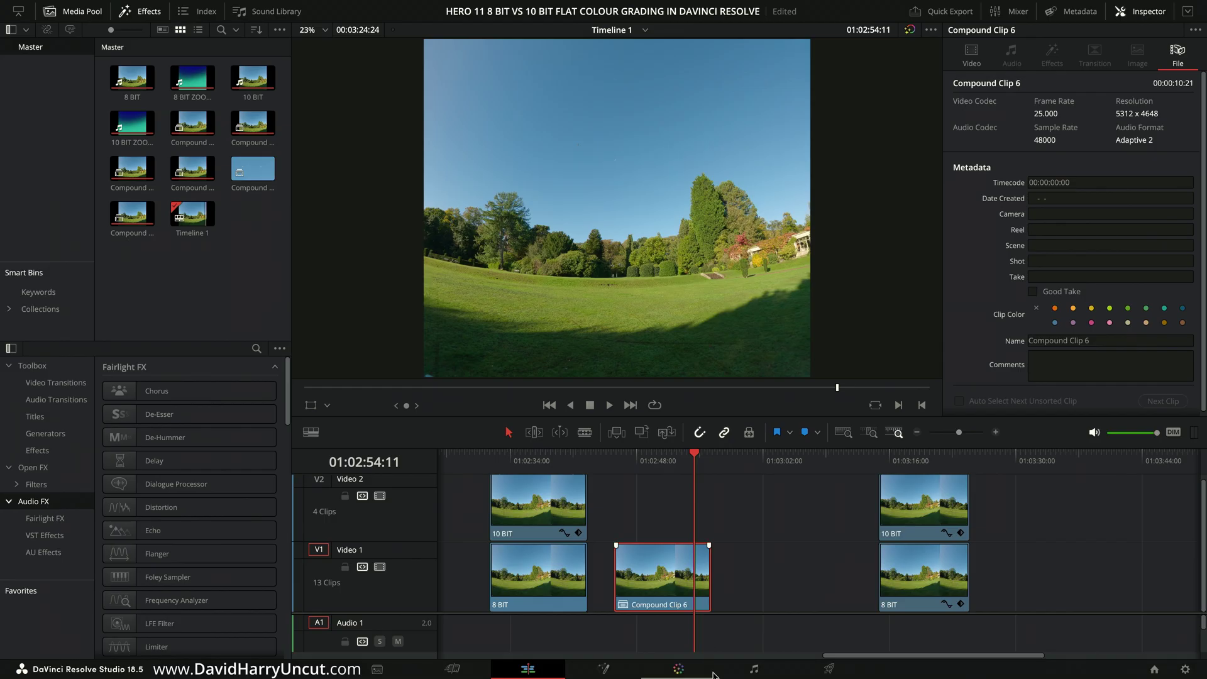
click(681, 670)
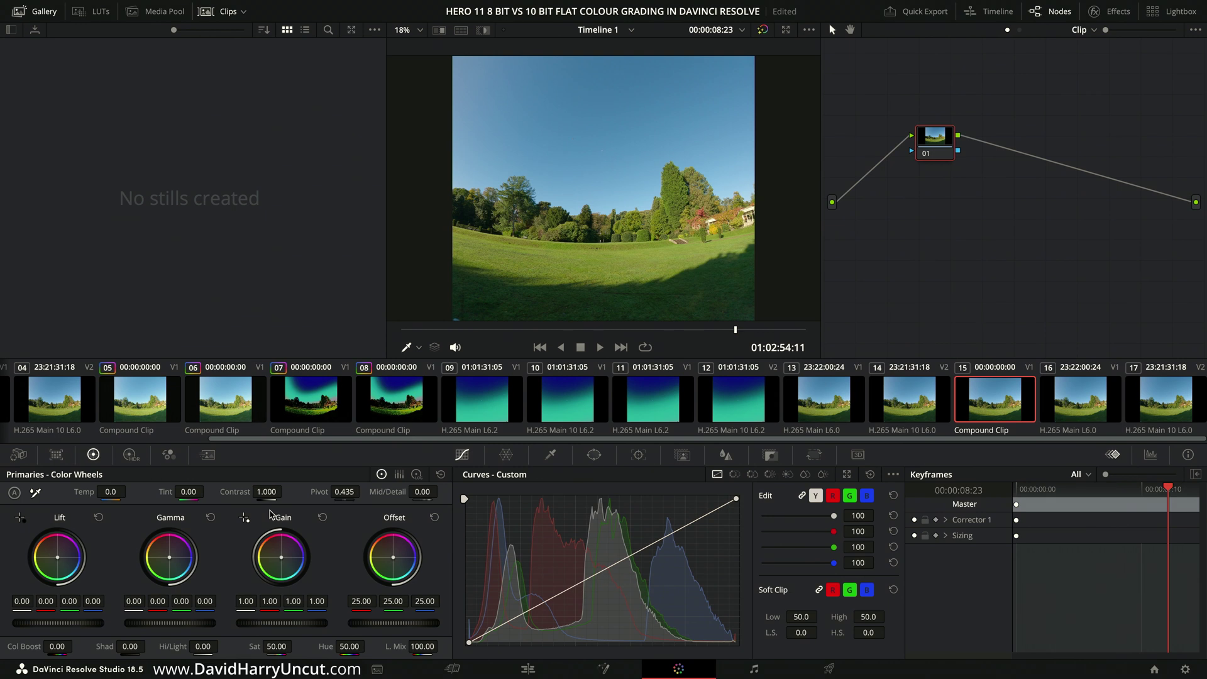
Shift the compound clip's Gamma toward purple-blue and return to the clip's first frame.
drag(188, 575, 199, 569)
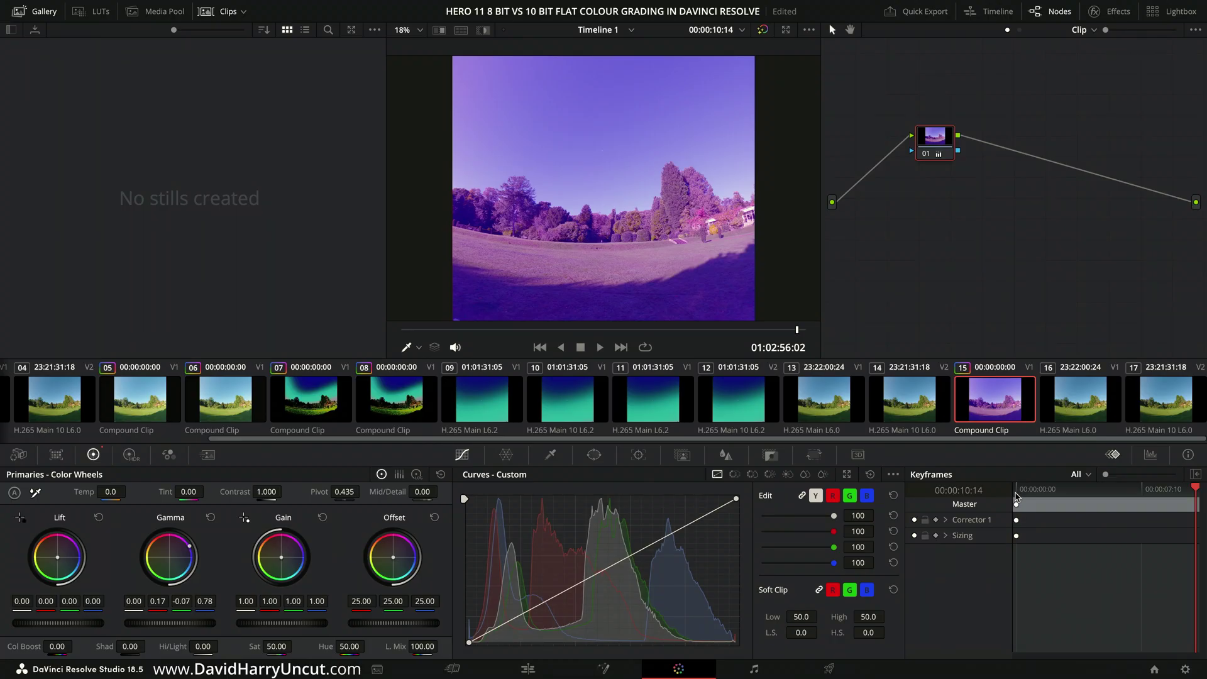
mouse_move(1016, 496)
mouse_down()
mouse_move(1031, 496)
mouse_move(1020, 500)
mouse_up()
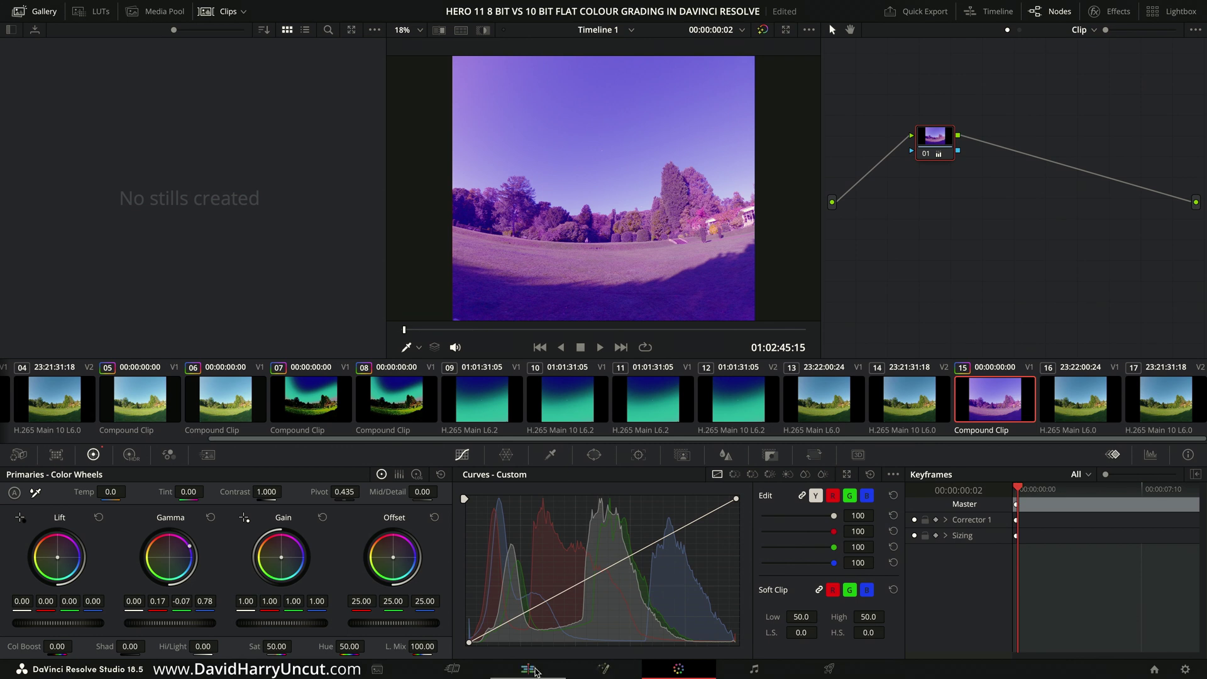
Push Gain strongly toward magenta (2.24/0.50/2.30), Offset further magenta, and Lift slightly red.
drag(281, 551, 293, 540)
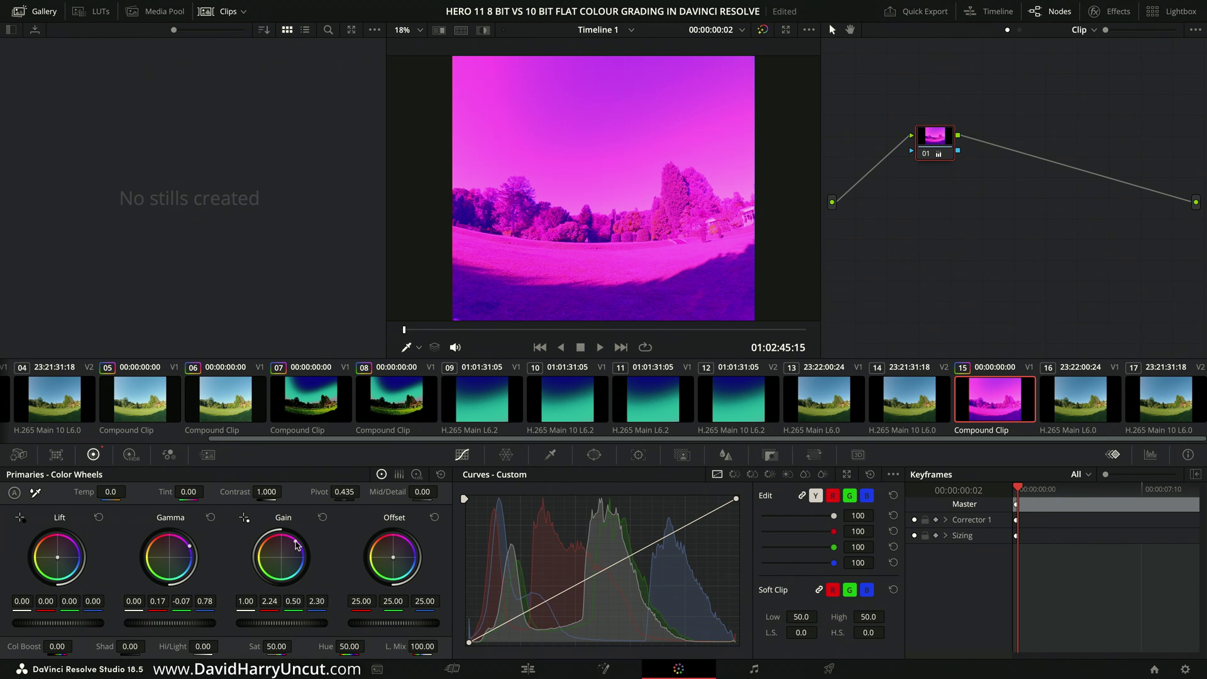
drag(393, 557, 384, 551)
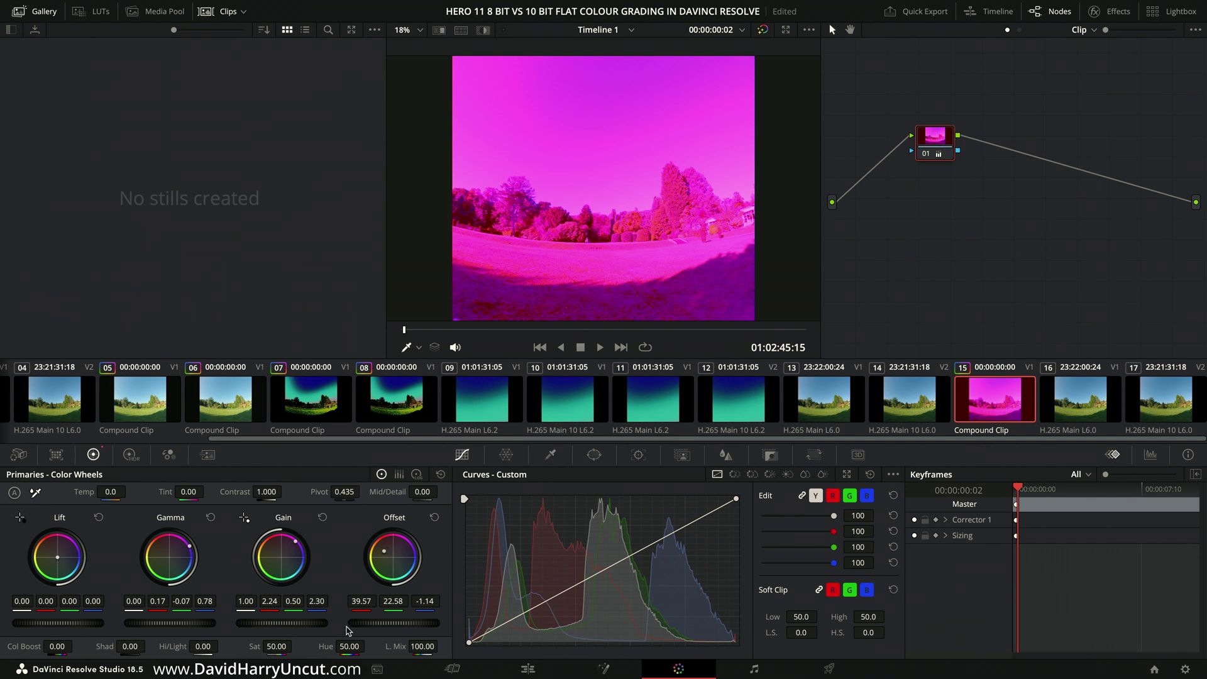
drag(60, 560, 54, 556)
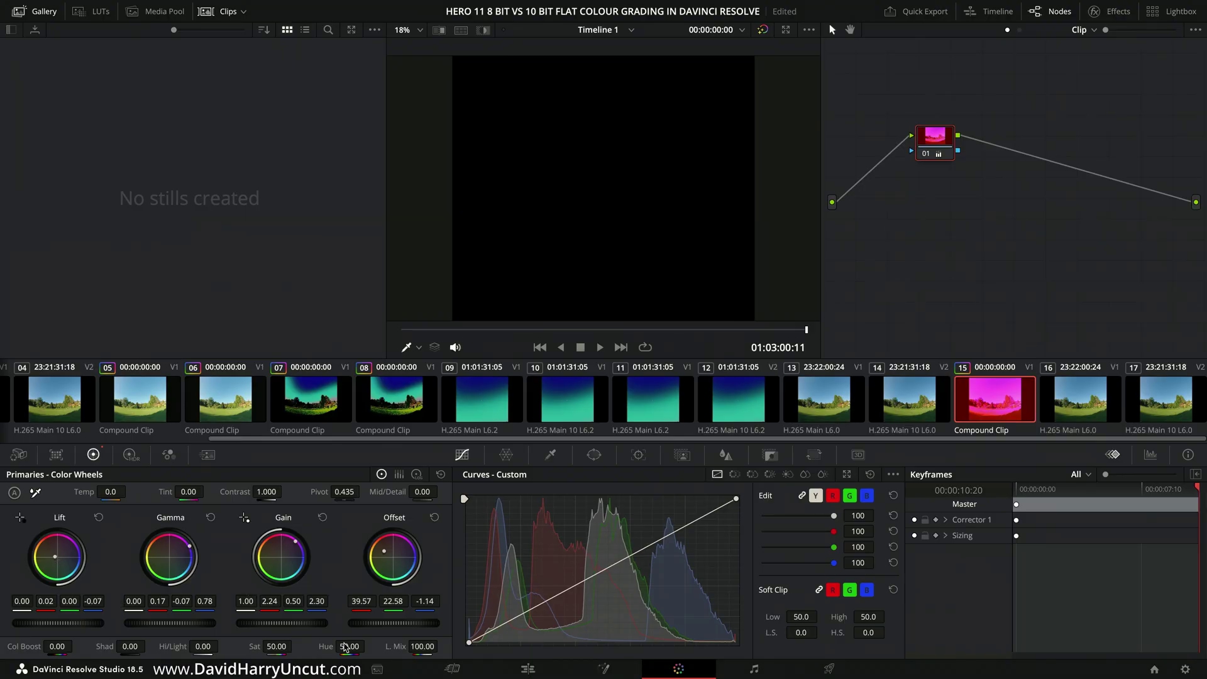
Return to the Edit page and place the playhead on the magenta Compound Clip 6.
click(531, 672)
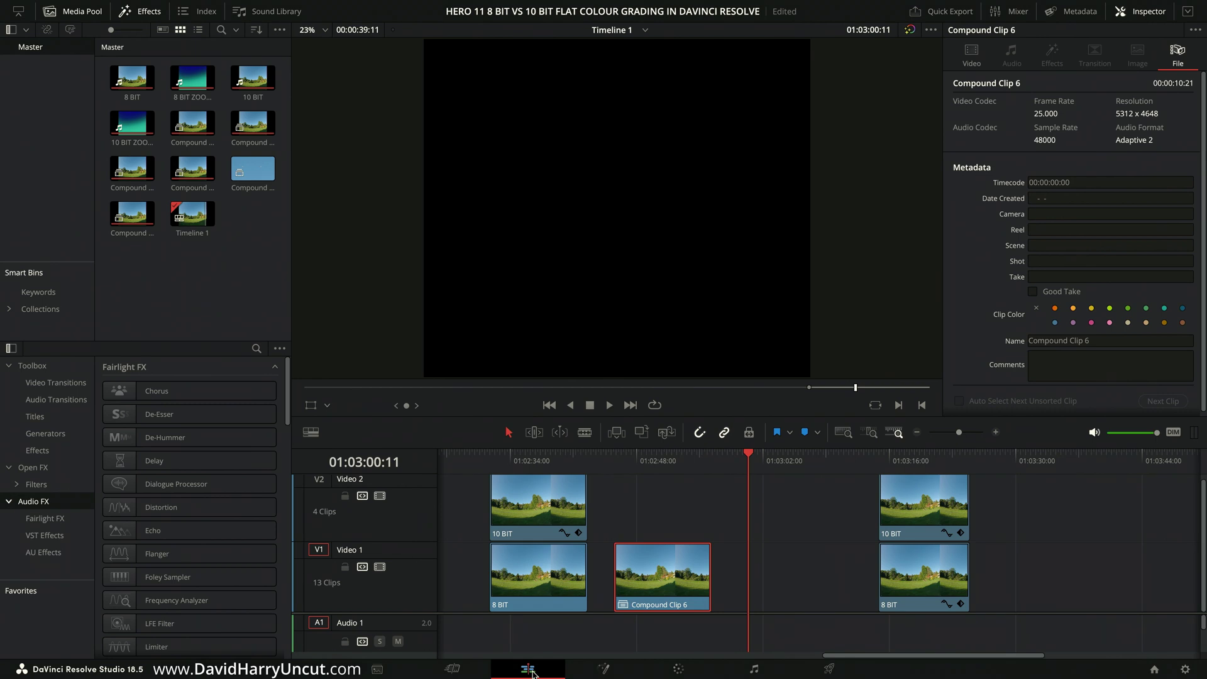
click(632, 470)
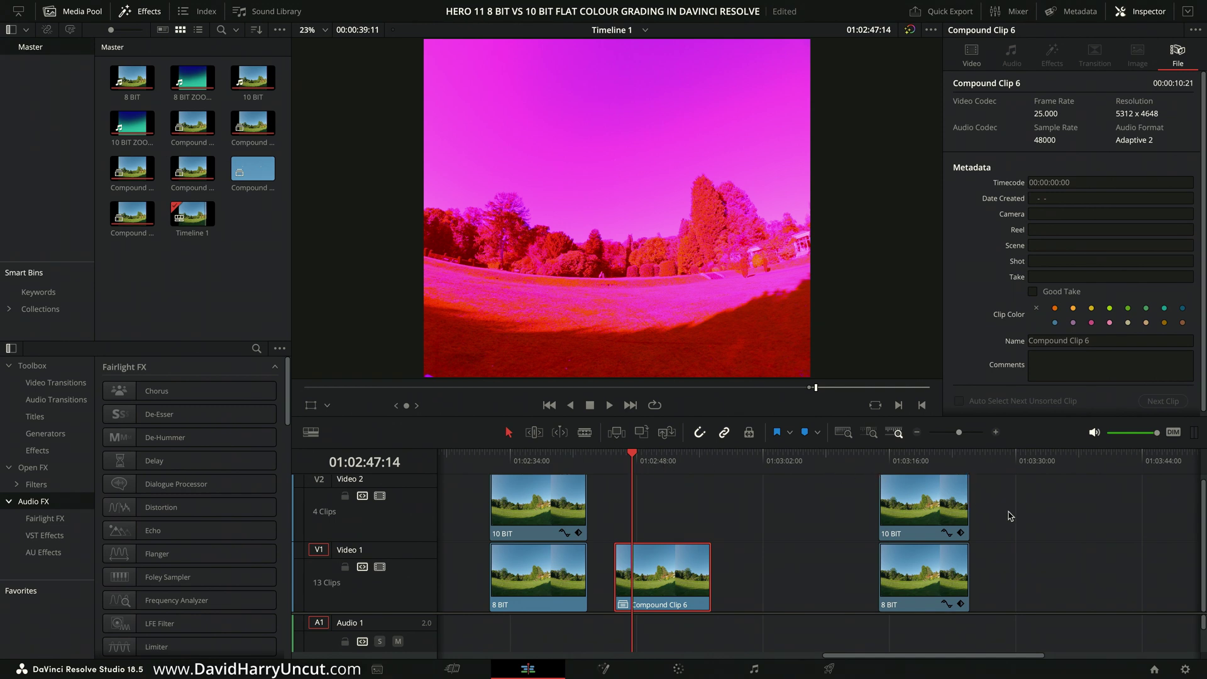
Copy the last 8 BIT/10 BIT clip pair to the timeline's end and merge it into Compound Clip 7.
click(895, 462)
click(878, 457)
drag(1007, 504, 907, 557)
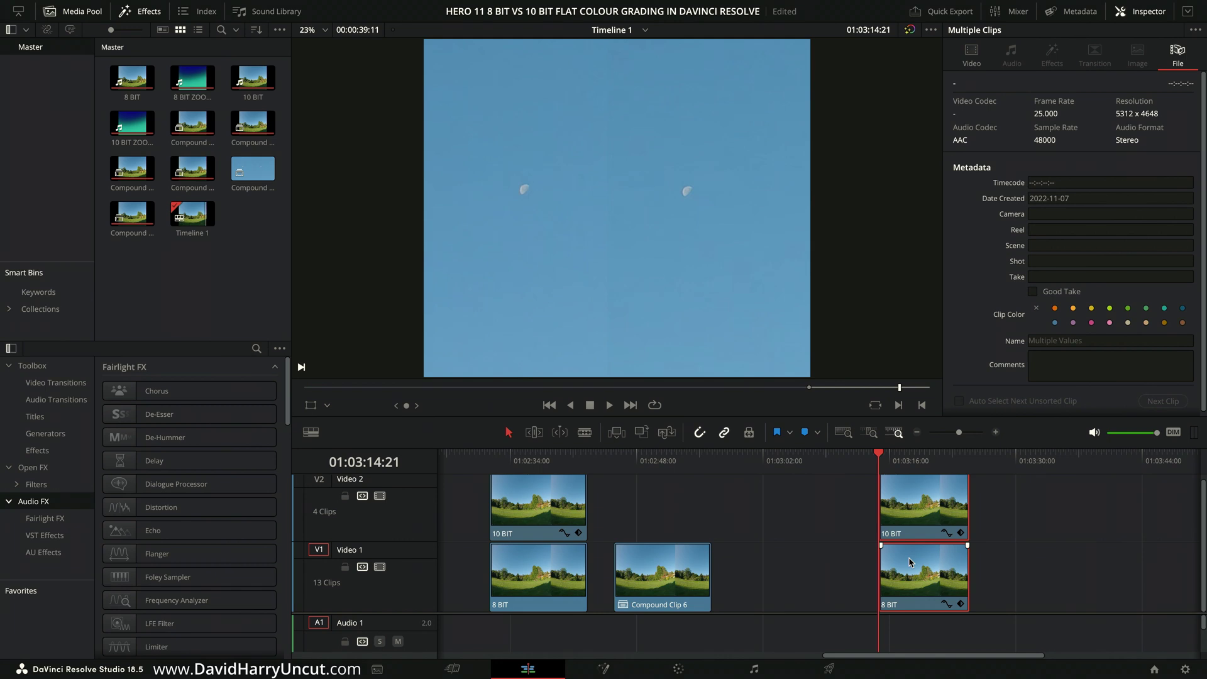
key(ctrl+c)
click(1007, 461)
key(ctrl+v)
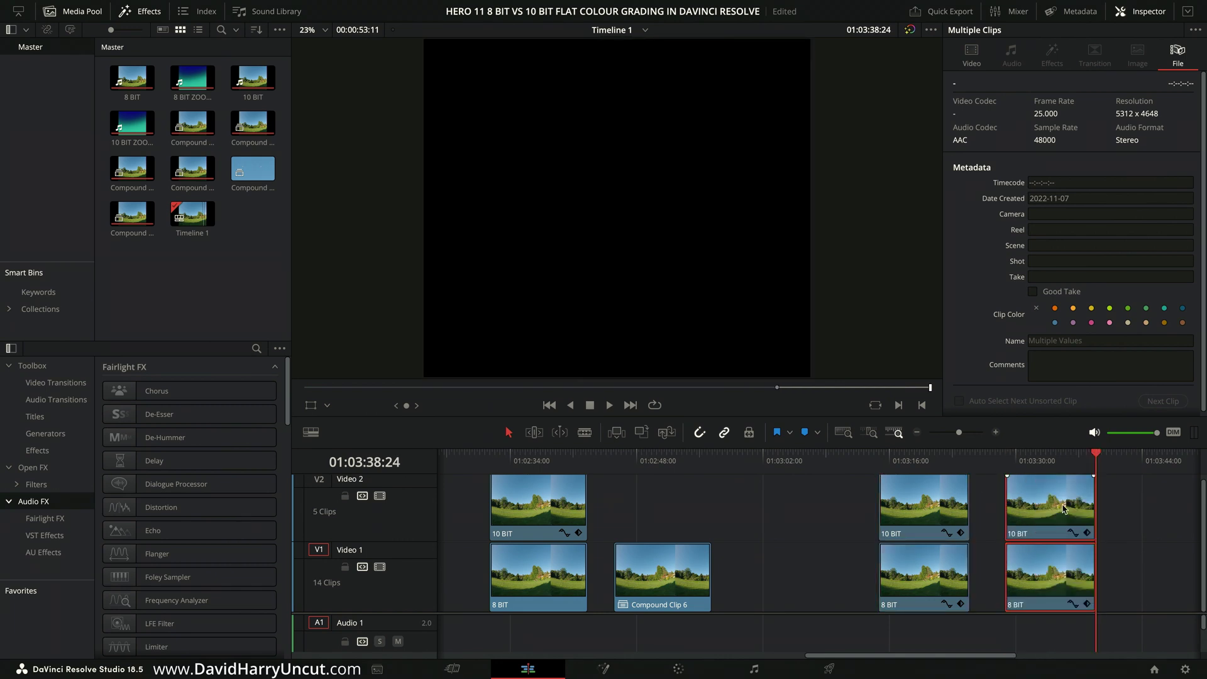
right_click(1081, 512)
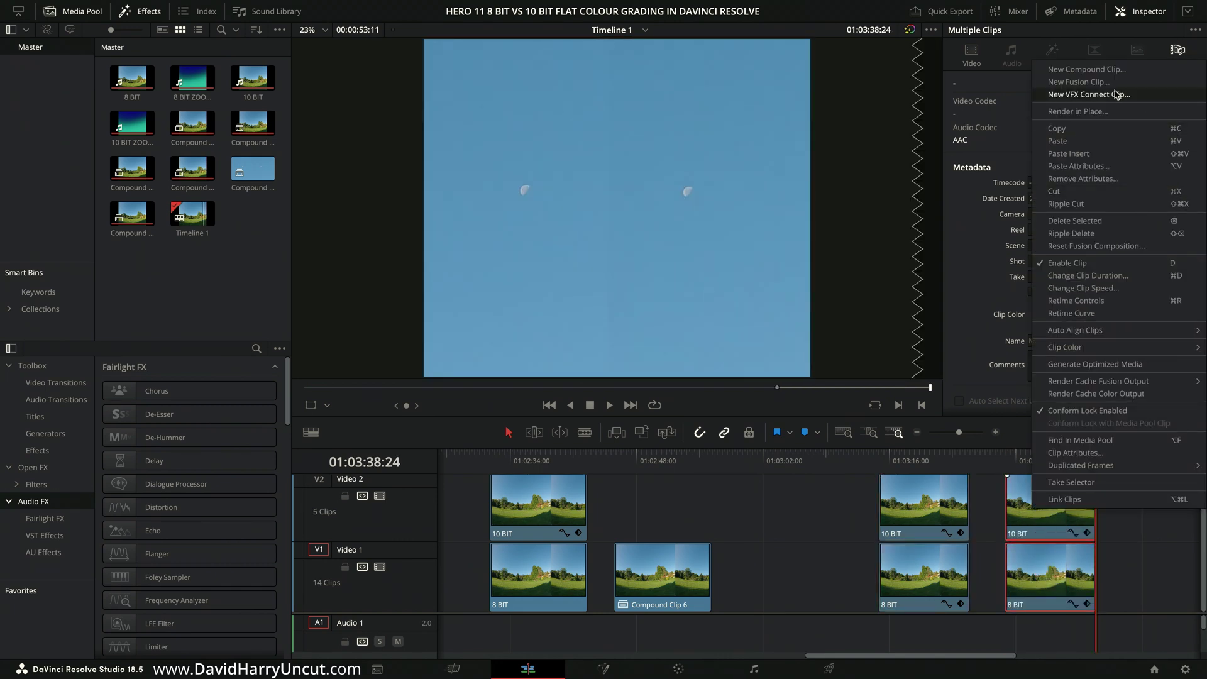
click(1086, 69)
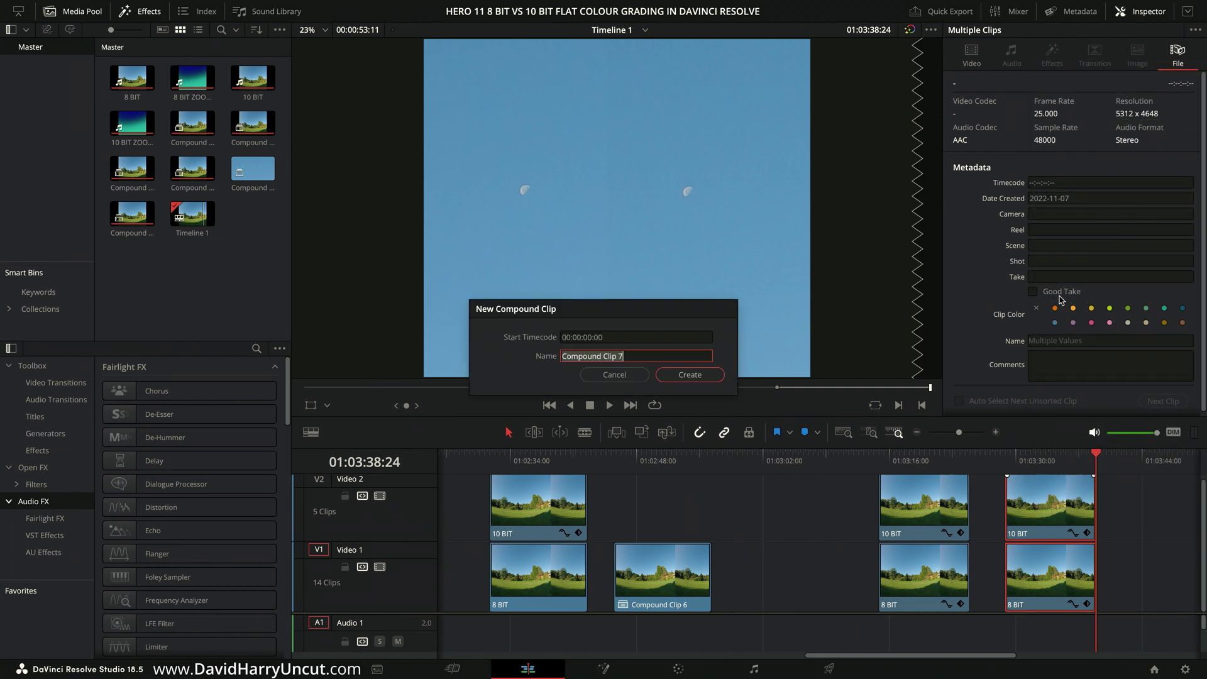
click(691, 376)
Scrub through Compound Clip 7, return to its start, and bring it onto the Color page.
drag(1038, 454, 1082, 486)
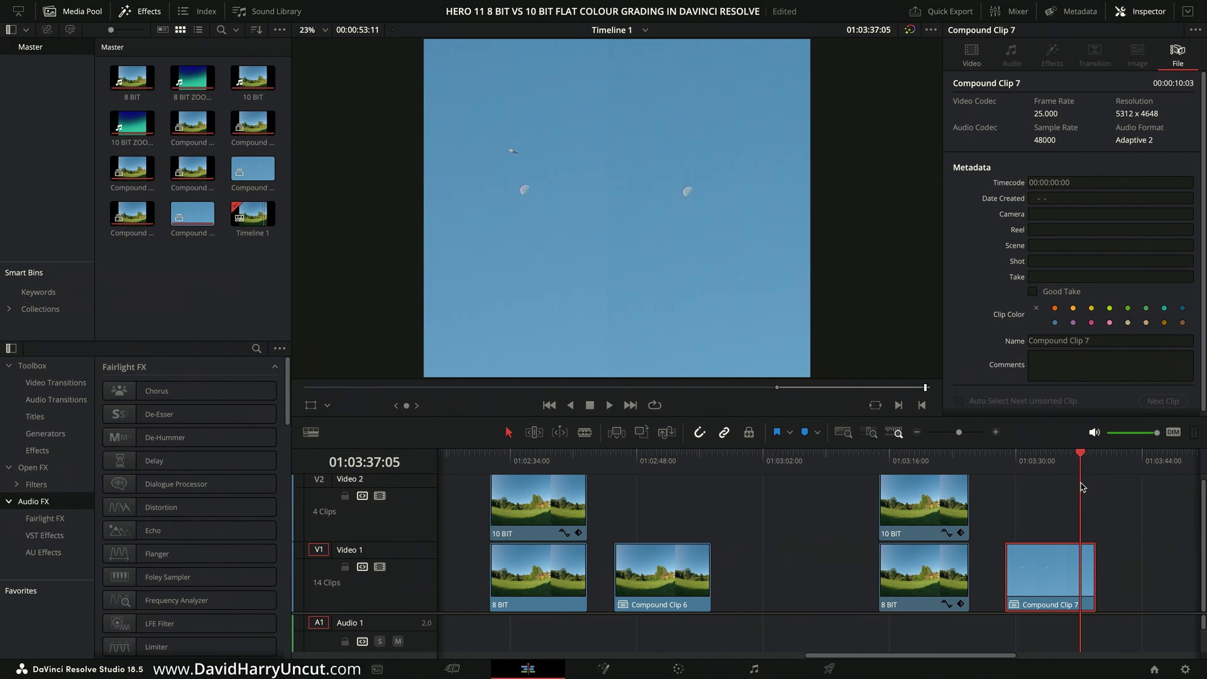
key(Left)
key(Left)
key(Left)
key(Left)
key(Left)
key(Left)
key(Right)
key(Right)
key(Right)
key(Right)
click(1005, 469)
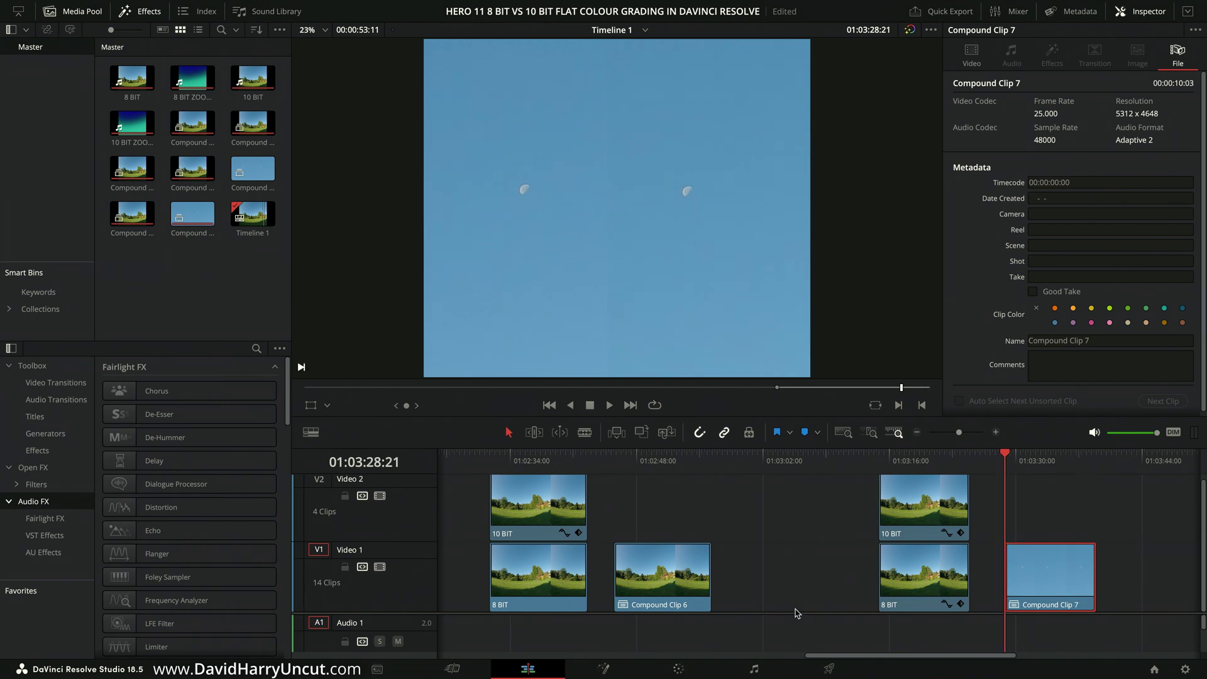
click(679, 668)
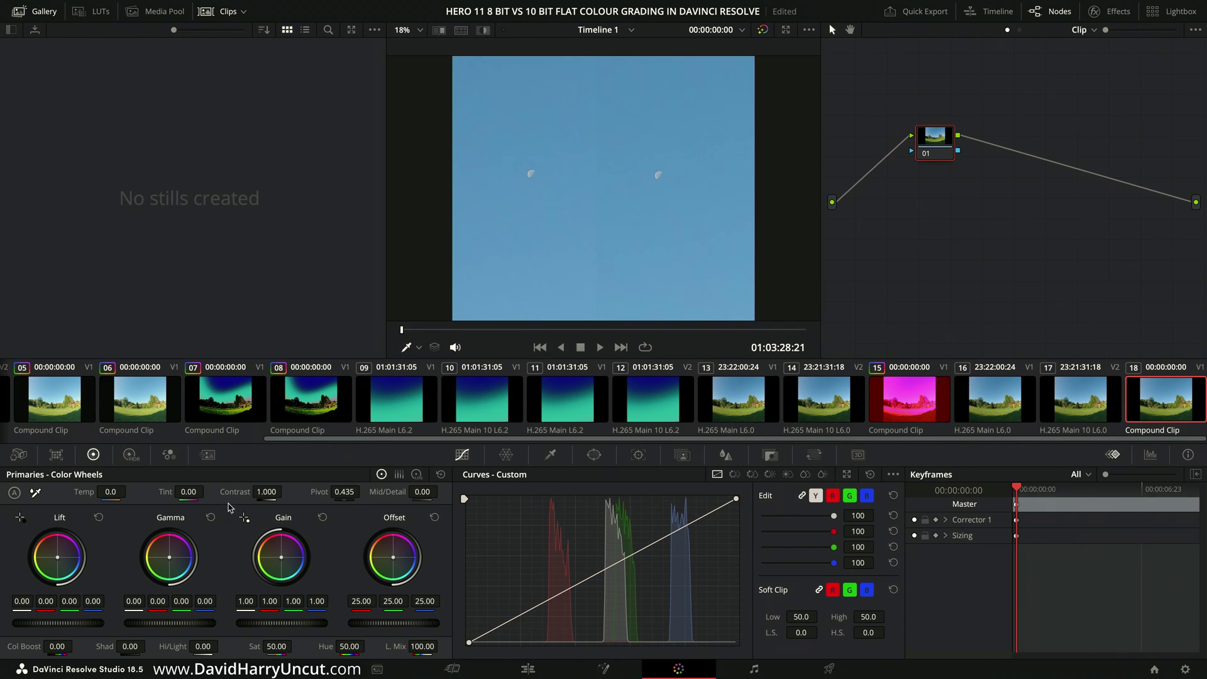
Switch to the HDR wheels and add two custom curve points raising the midtones and upper range.
click(130, 455)
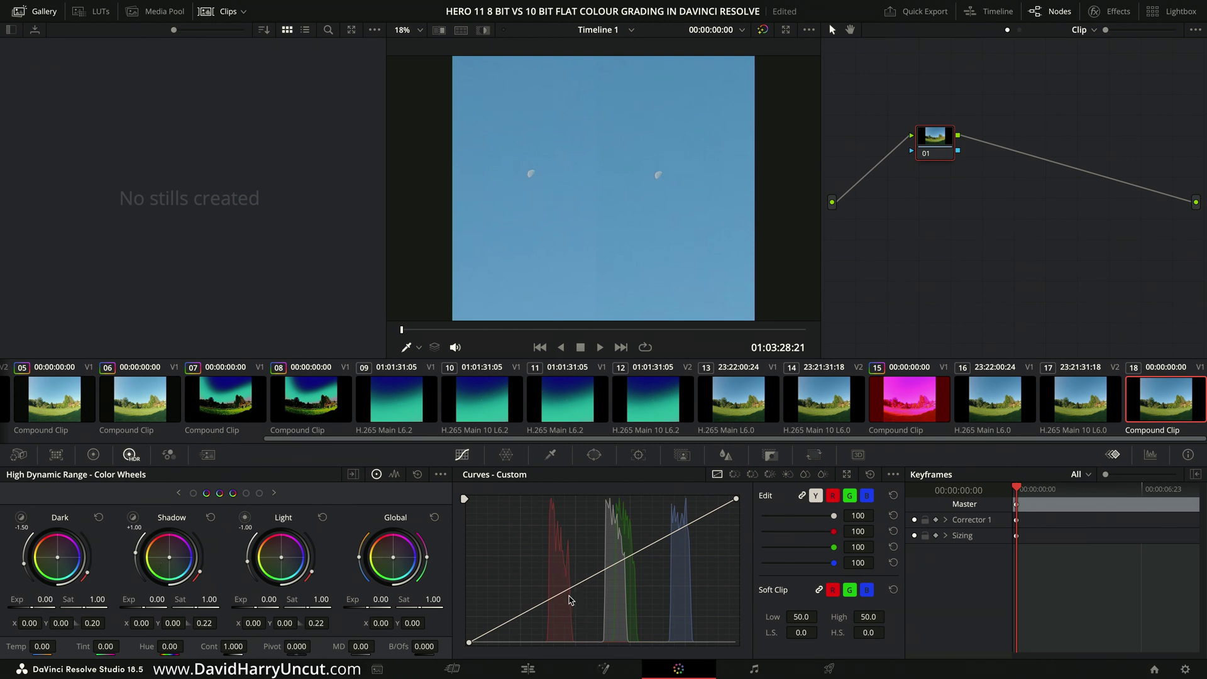
drag(560, 597, 558, 566)
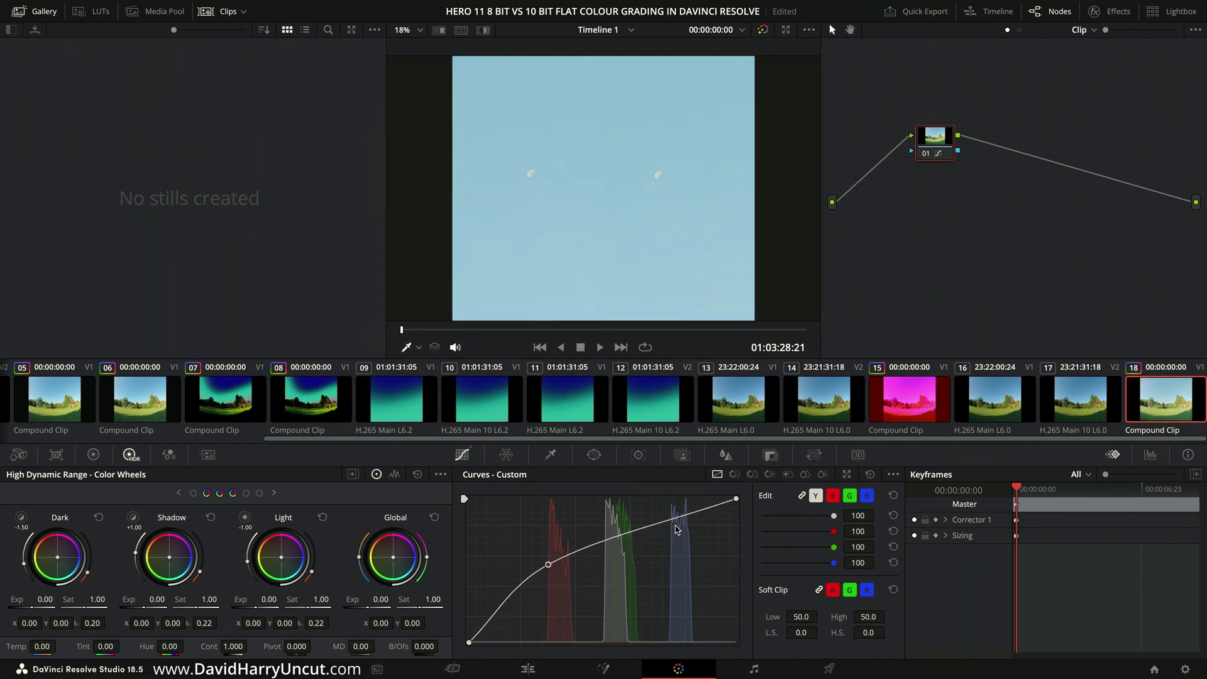
drag(677, 520, 674, 501)
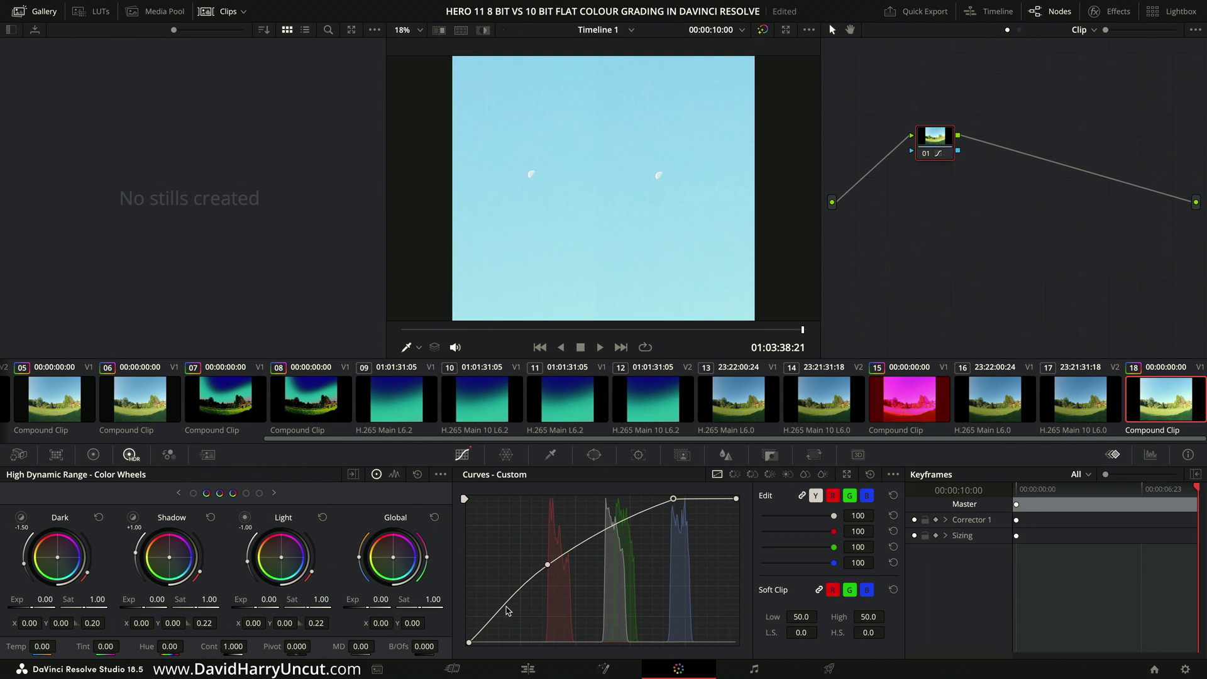
Bend Compound Clip 7's curve into a steep S for a deep-blue sky, then save the project.
drag(508, 611, 536, 642)
drag(550, 566, 584, 622)
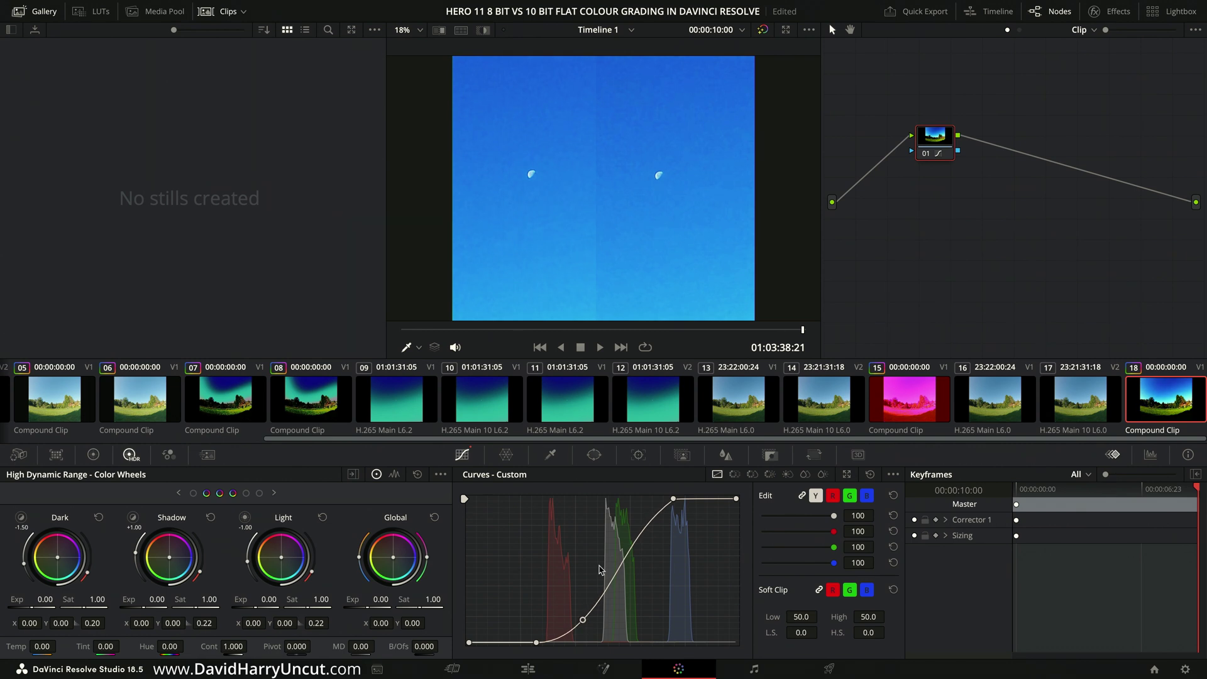
drag(628, 561, 624, 558)
drag(673, 499, 662, 499)
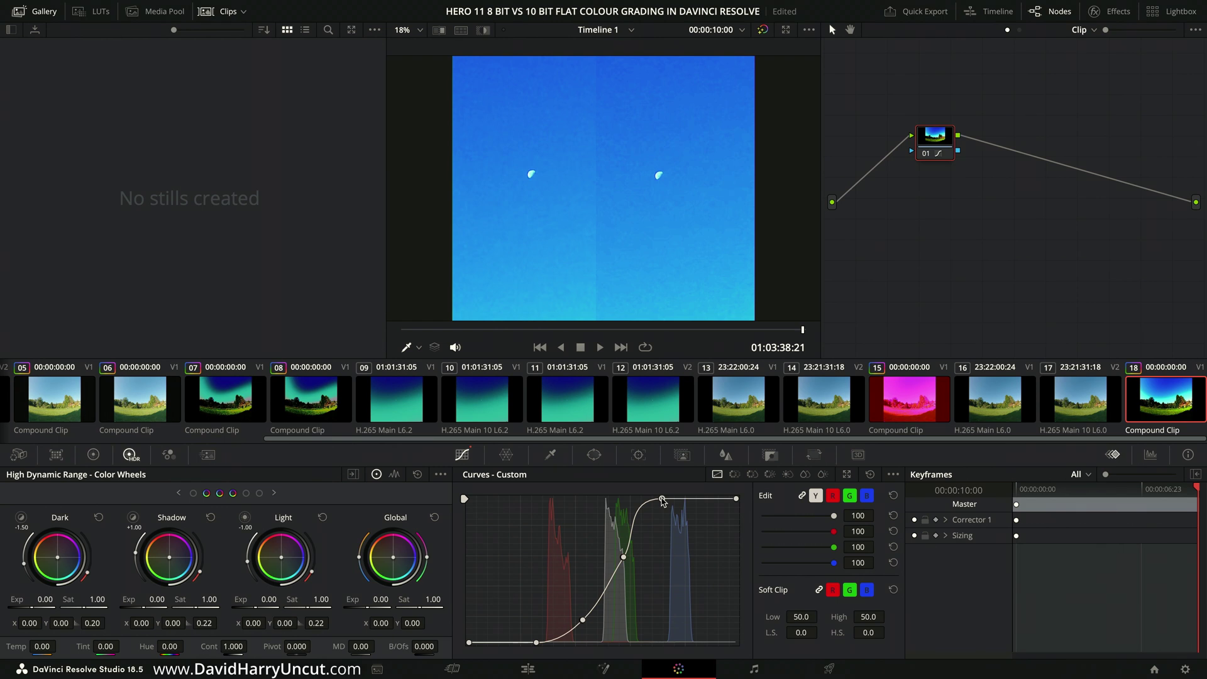
key(ctrl+s)
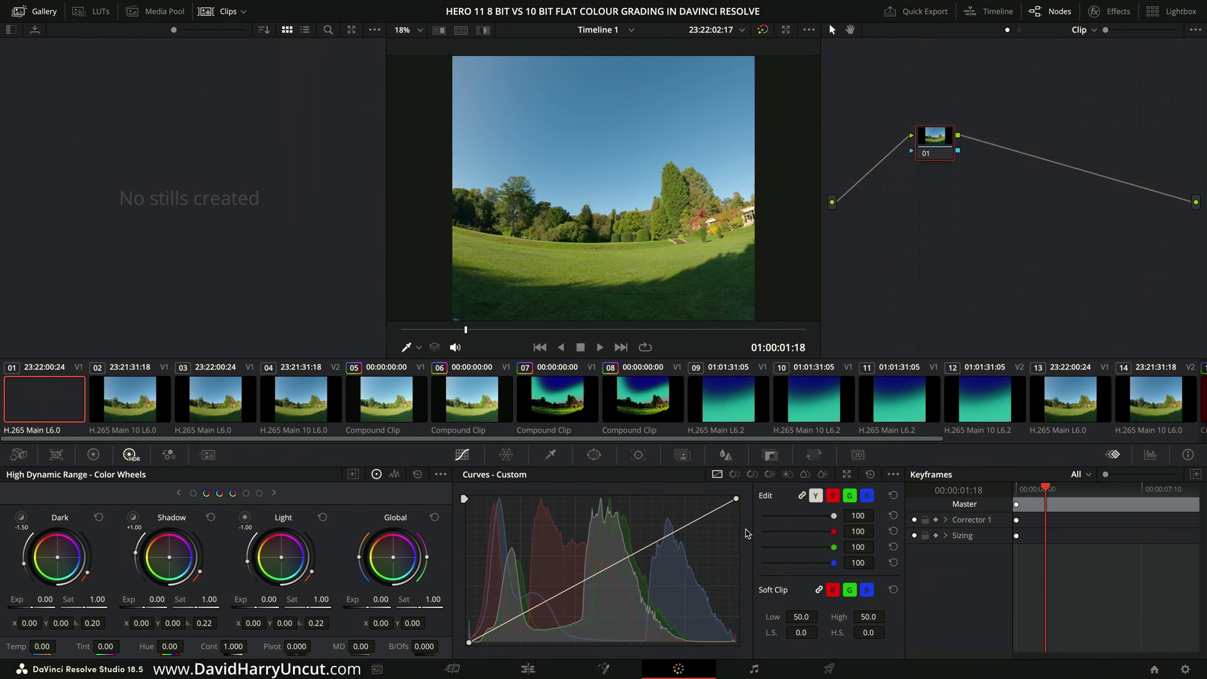
Review clip 12's gradient test from its start, then reselect clip 18, the deep-blue Compound Clip 7.
drag(1046, 492, 1017, 492)
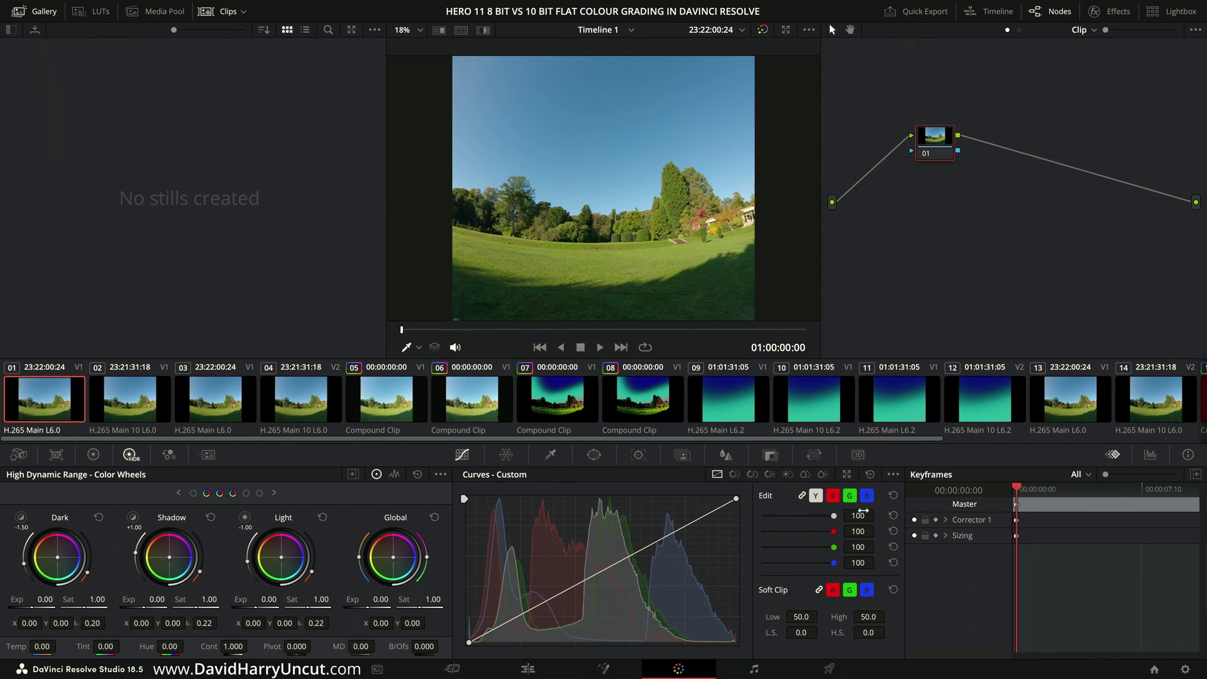
click(987, 405)
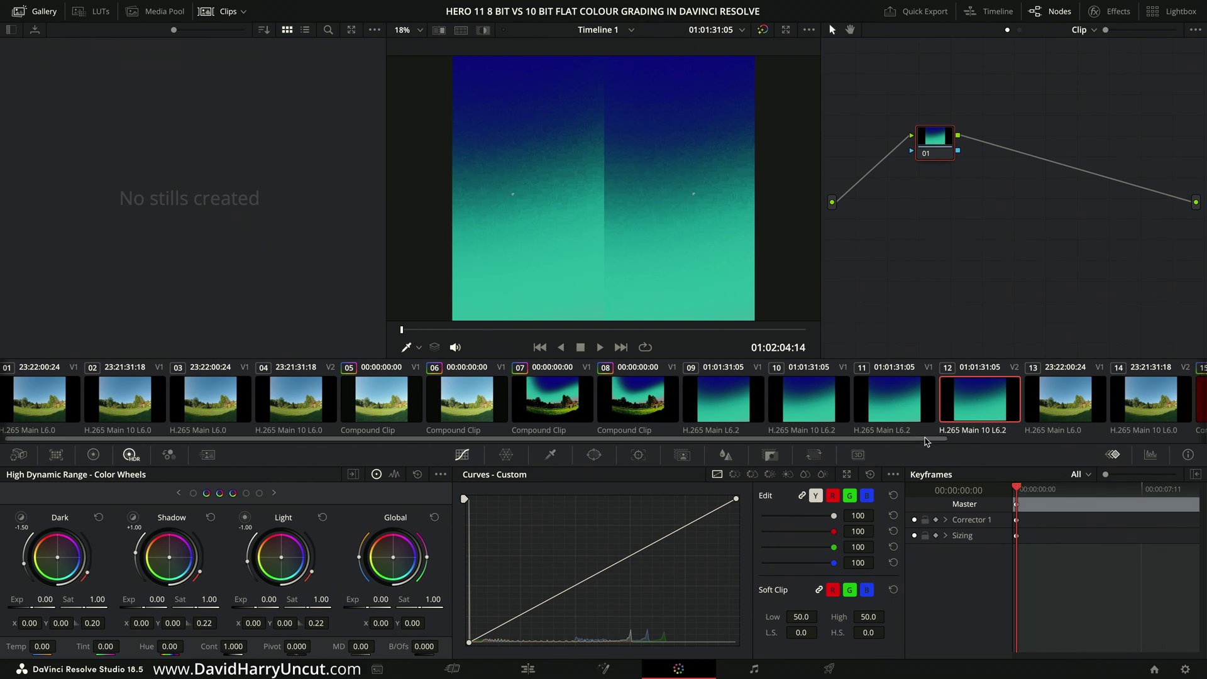
scroll(943, 438, down, 1)
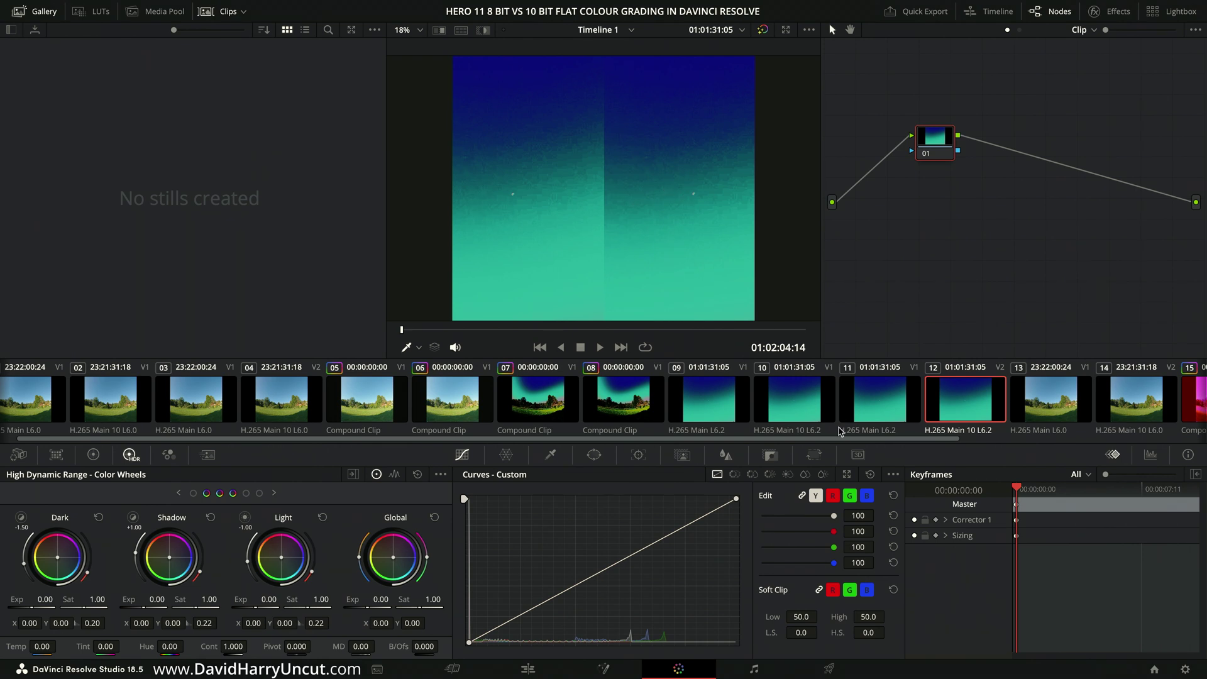
drag(850, 439, 1184, 443)
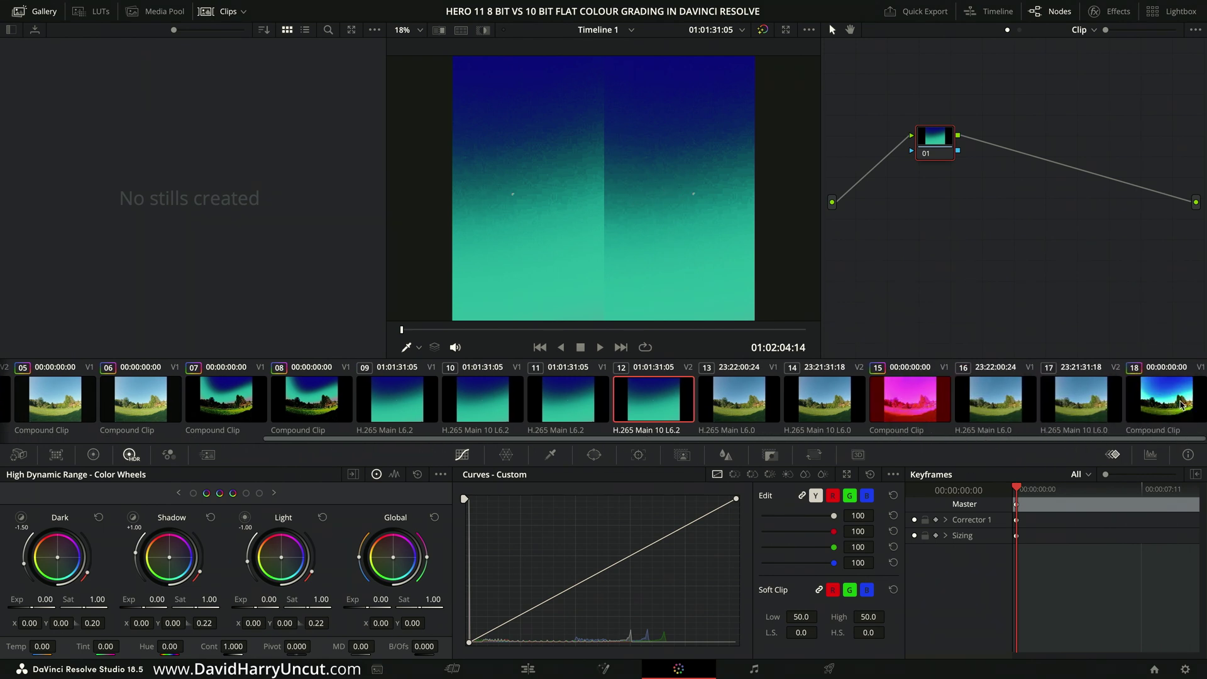
click(1182, 403)
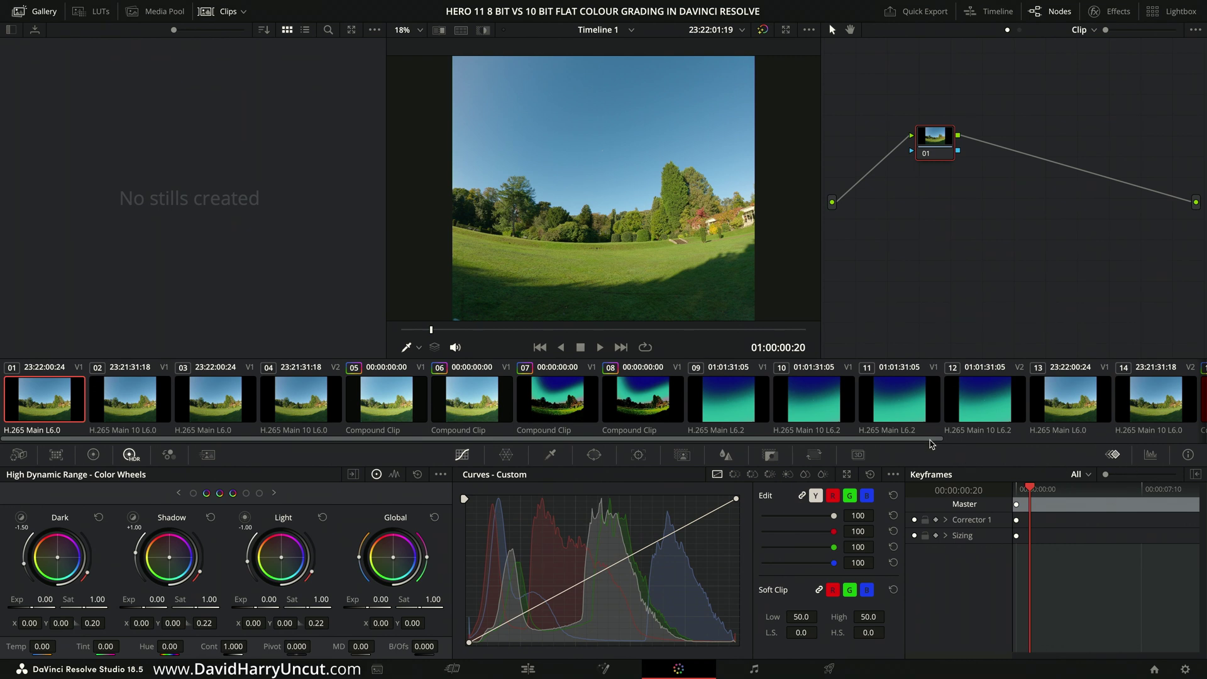
drag(936, 443, 1200, 443)
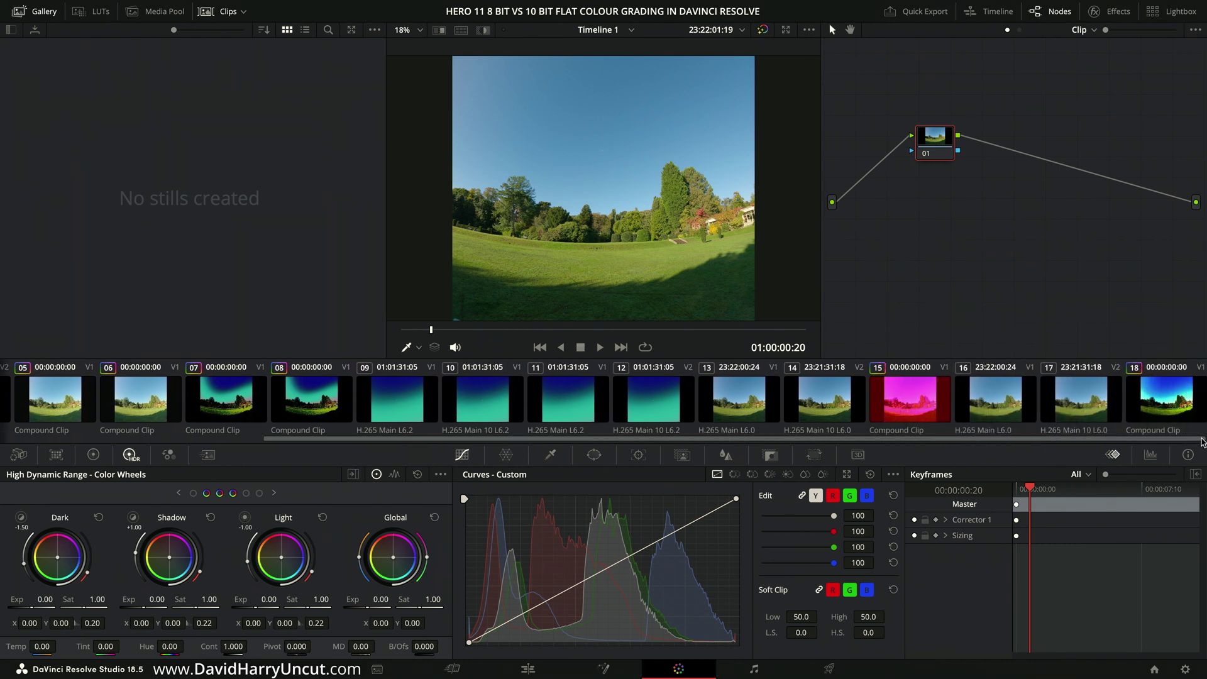
click(1162, 399)
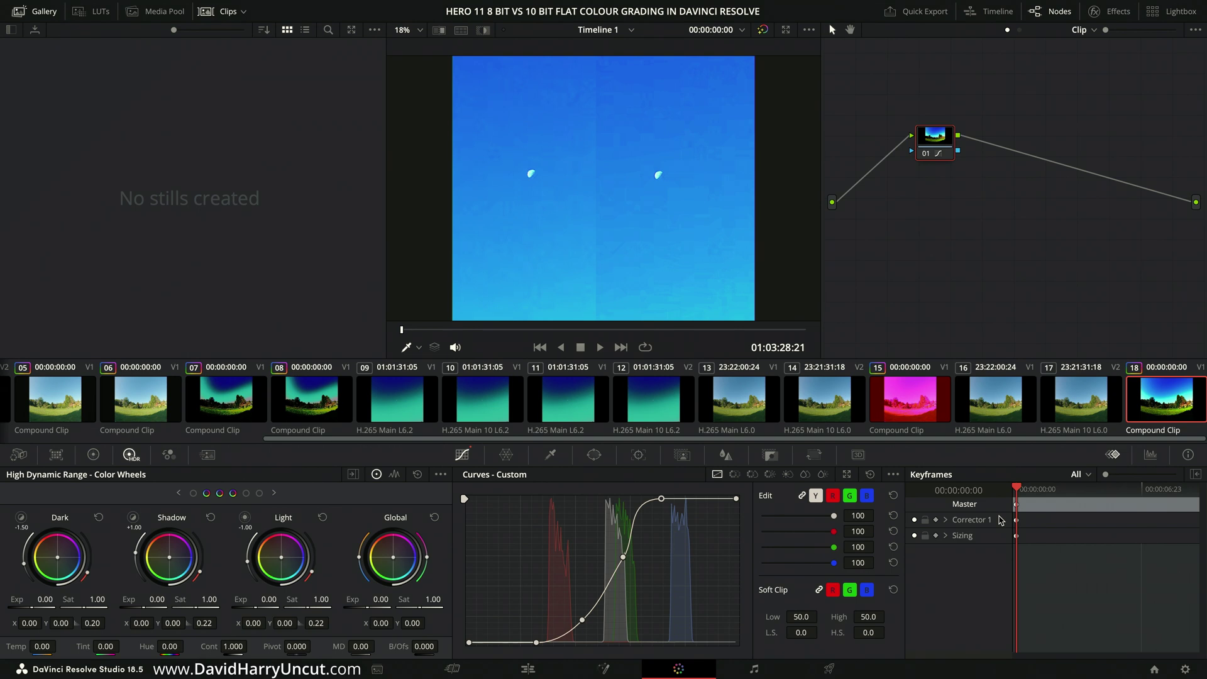